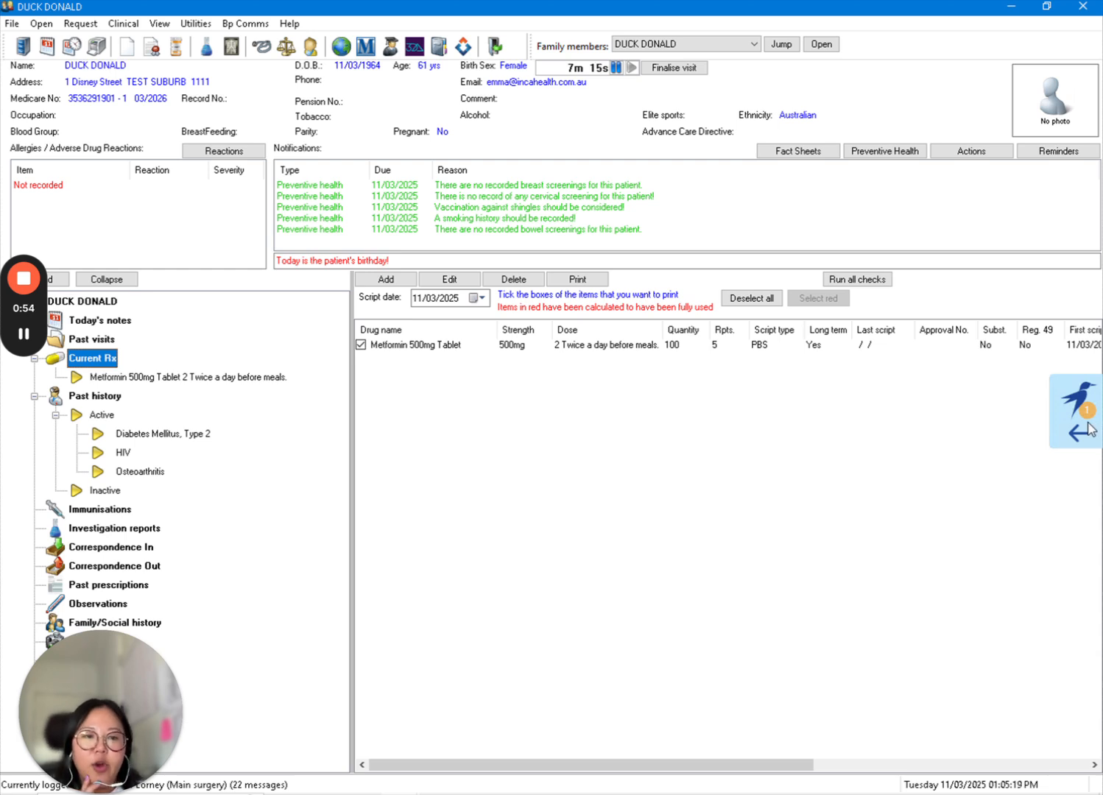
# - Open the care-planning side panel and start a Care Plan (Item 721) for the patient
pyautogui.click(1089, 429)
pyautogui.moveTo(1090, 429)
pyautogui.mouseDown()
pyautogui.moveTo(1066, 234)
pyautogui.moveTo(1094, 410)
pyautogui.mouseUp()
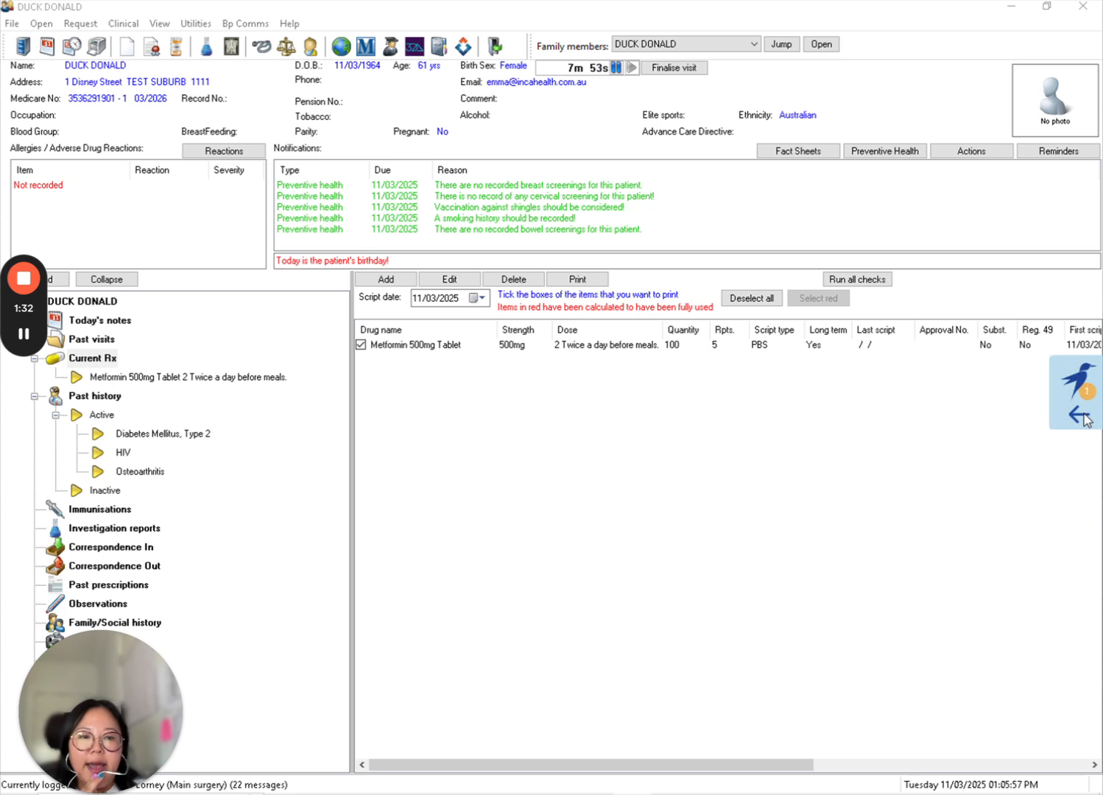
pyautogui.click(1084, 417)
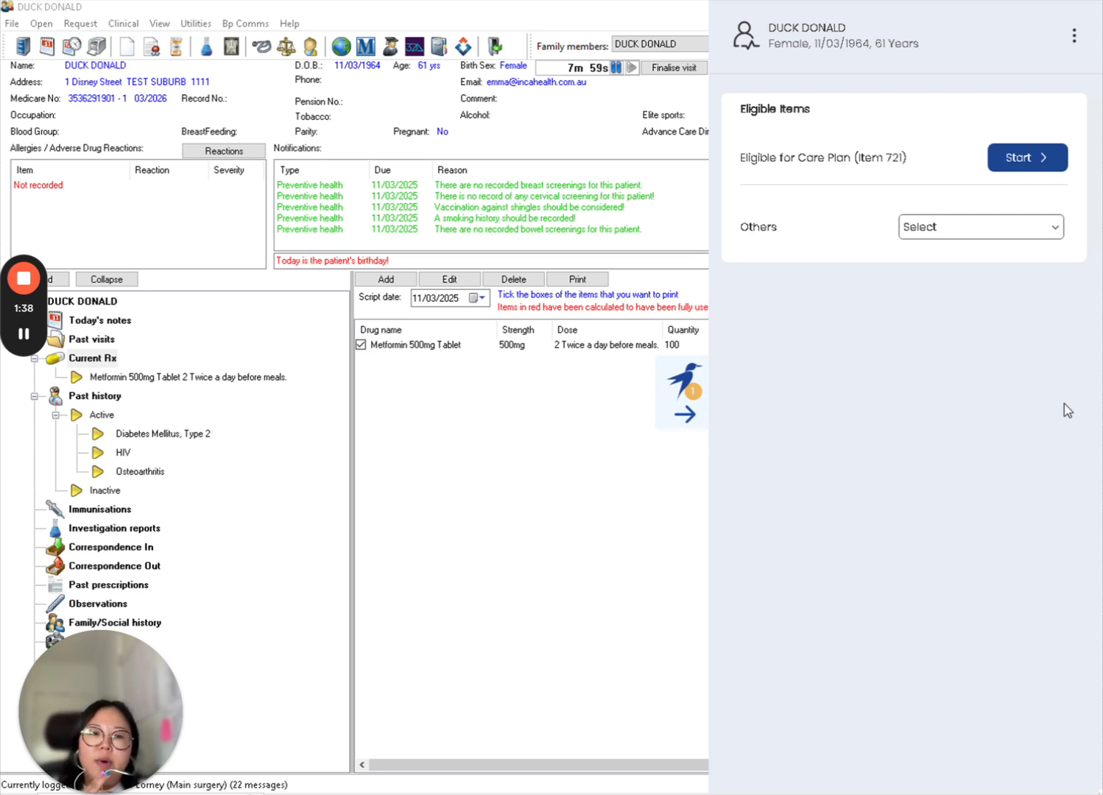
pyautogui.click(1016, 168)
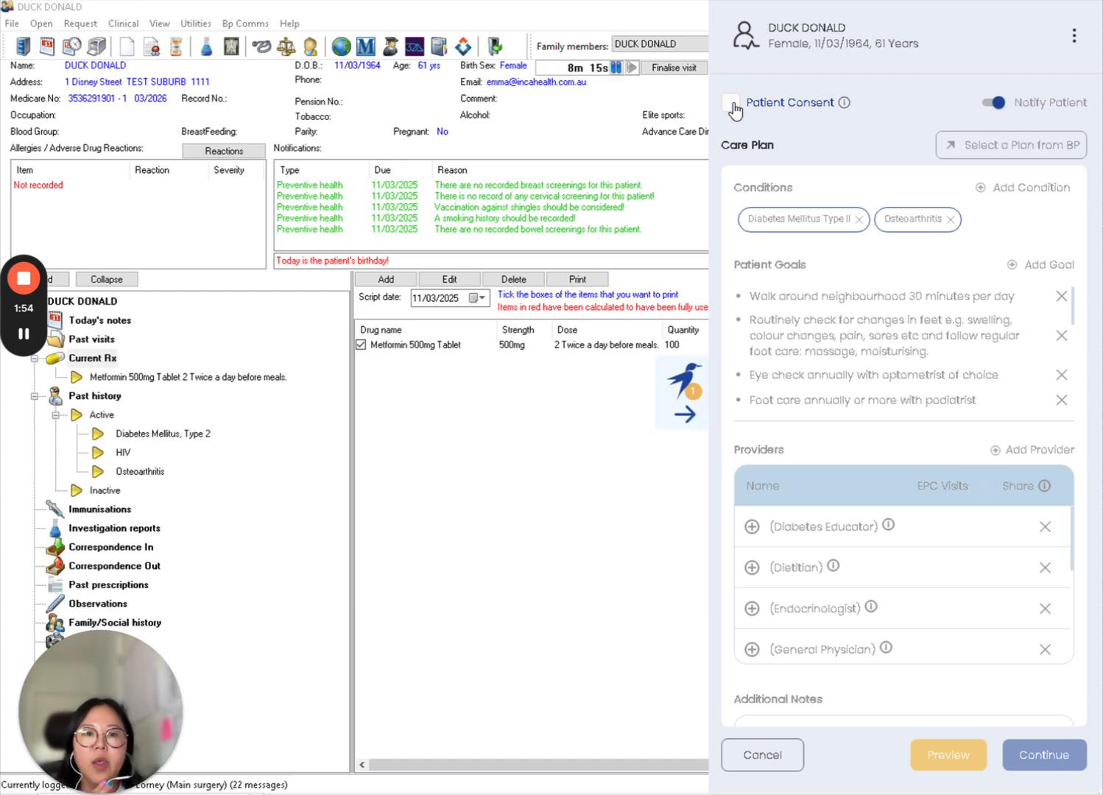
# - Tick Patient Consent for the care plan and keep Notify Patient switched on
pyautogui.click(732, 104)
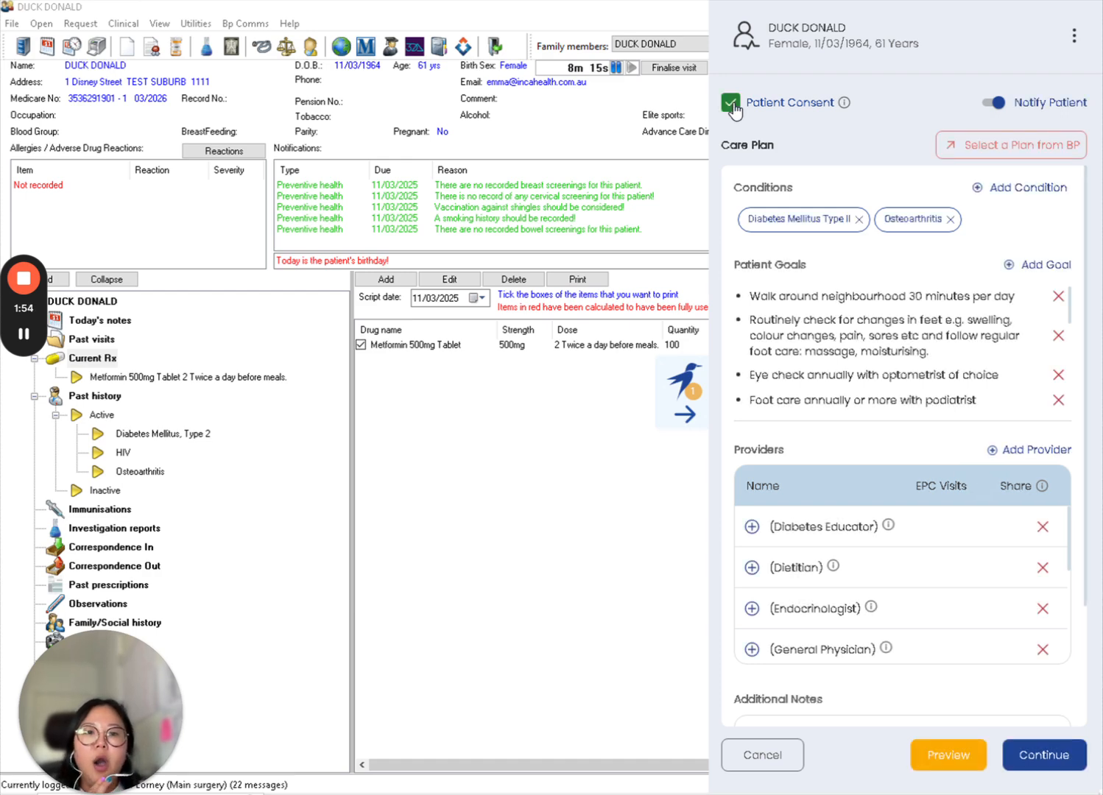
pyautogui.click(998, 105)
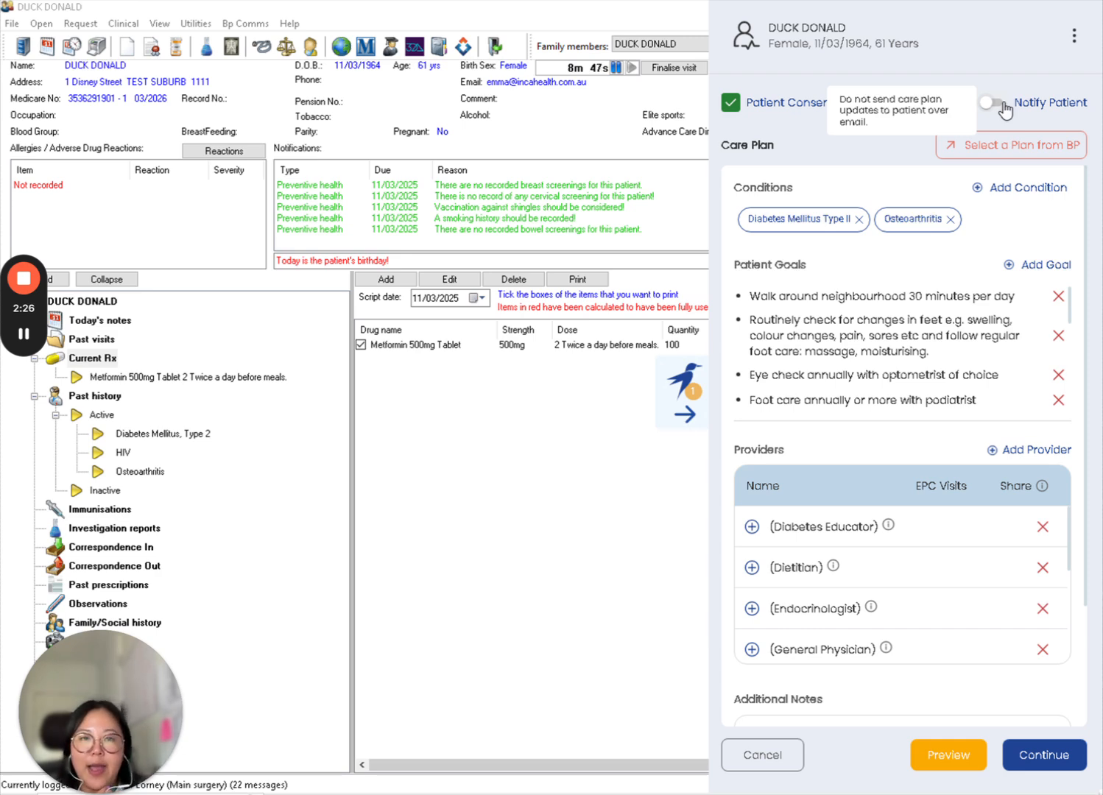
pyautogui.click(1001, 105)
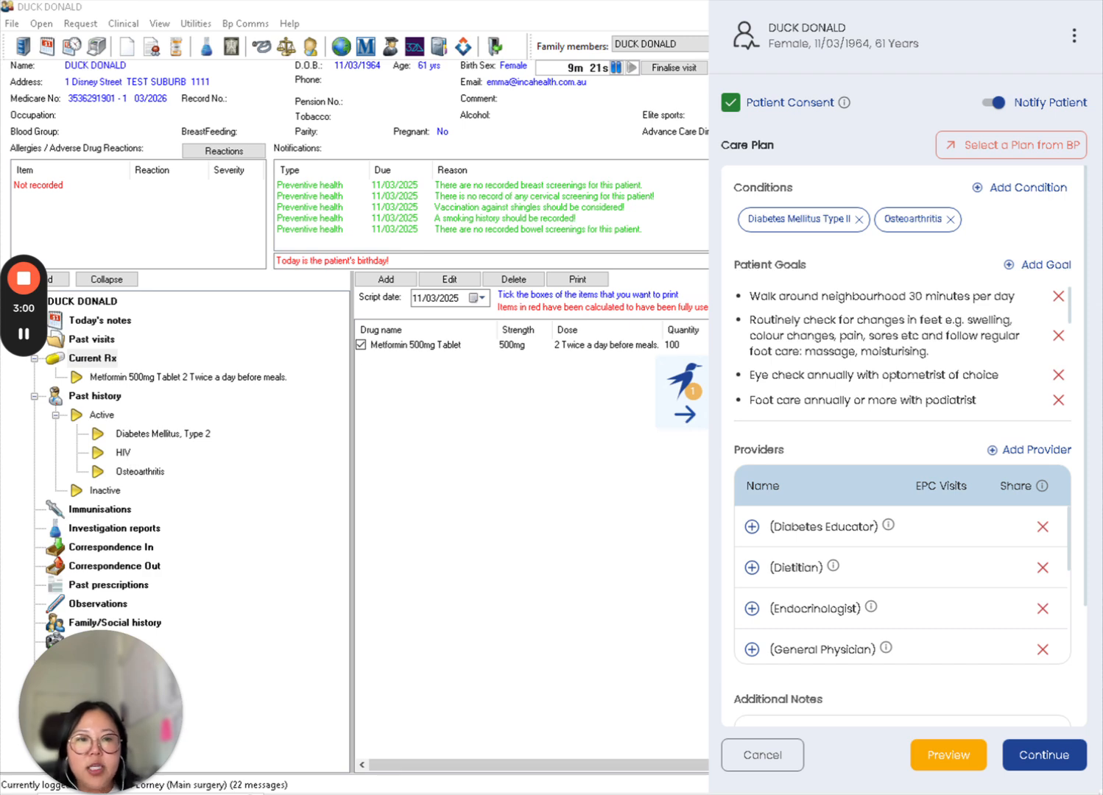
# - Add Back Pain to the care plan's conditions by searching for back
pyautogui.click(1049, 189)
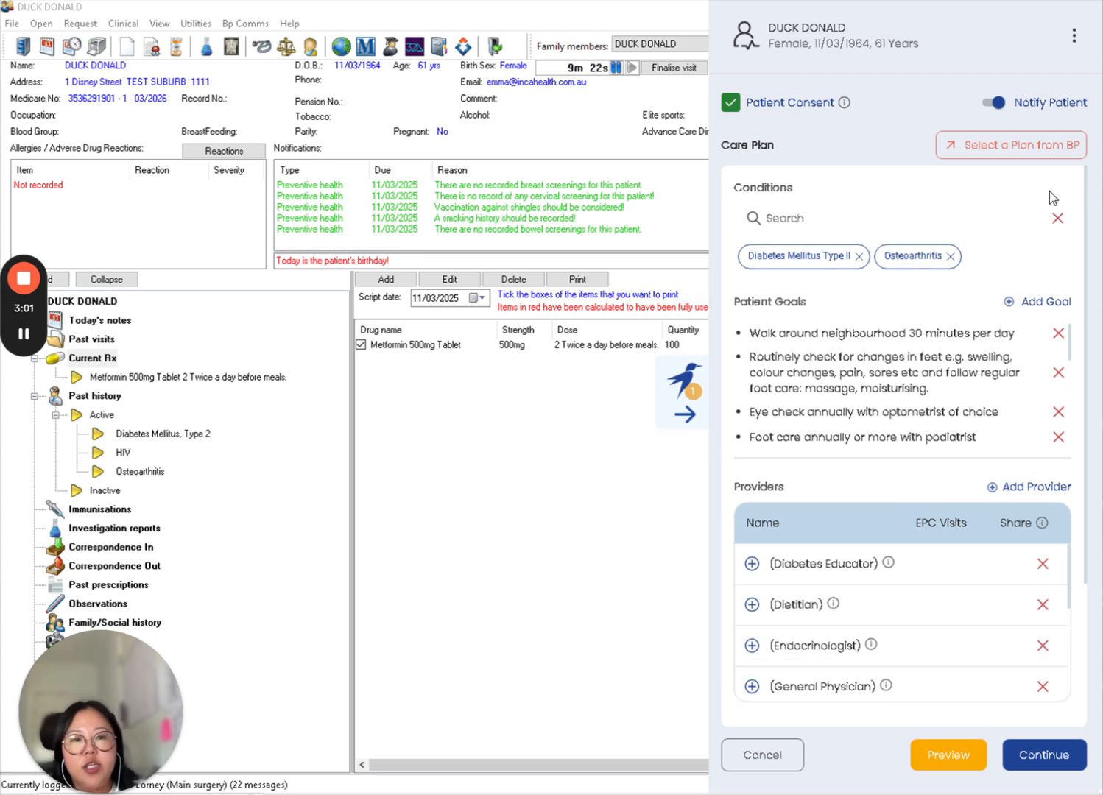
pyautogui.click(931, 219)
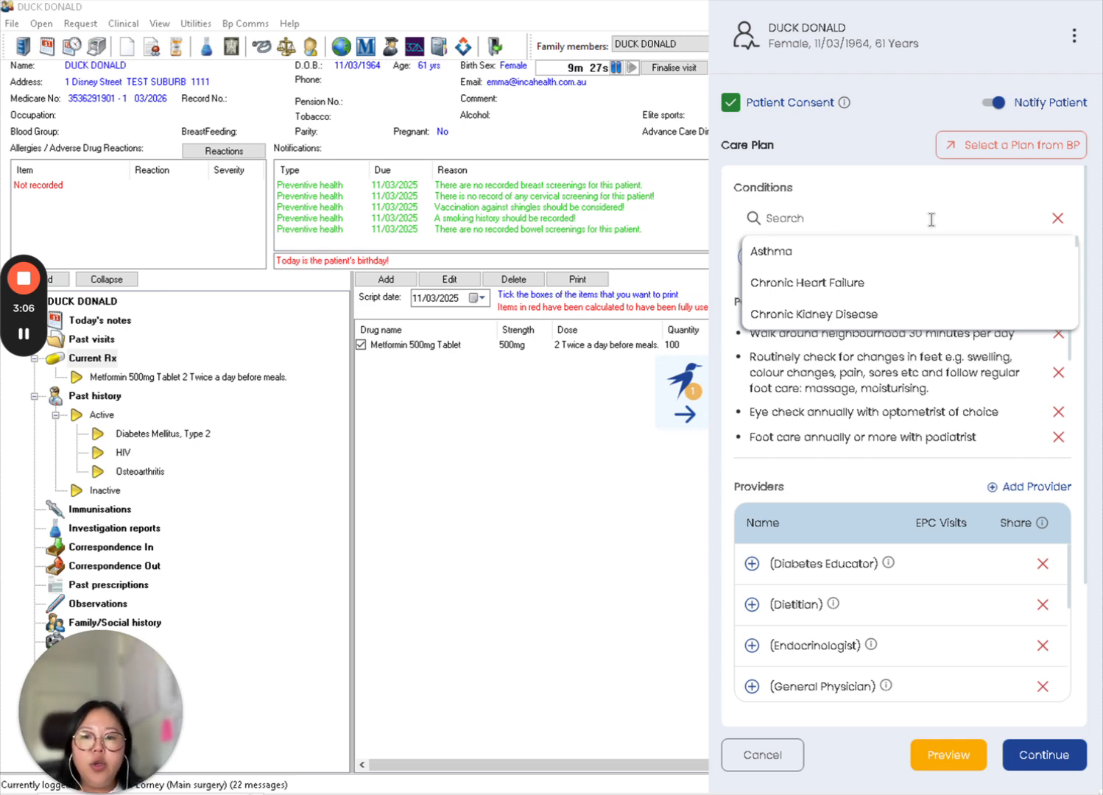
pyautogui.write('back')
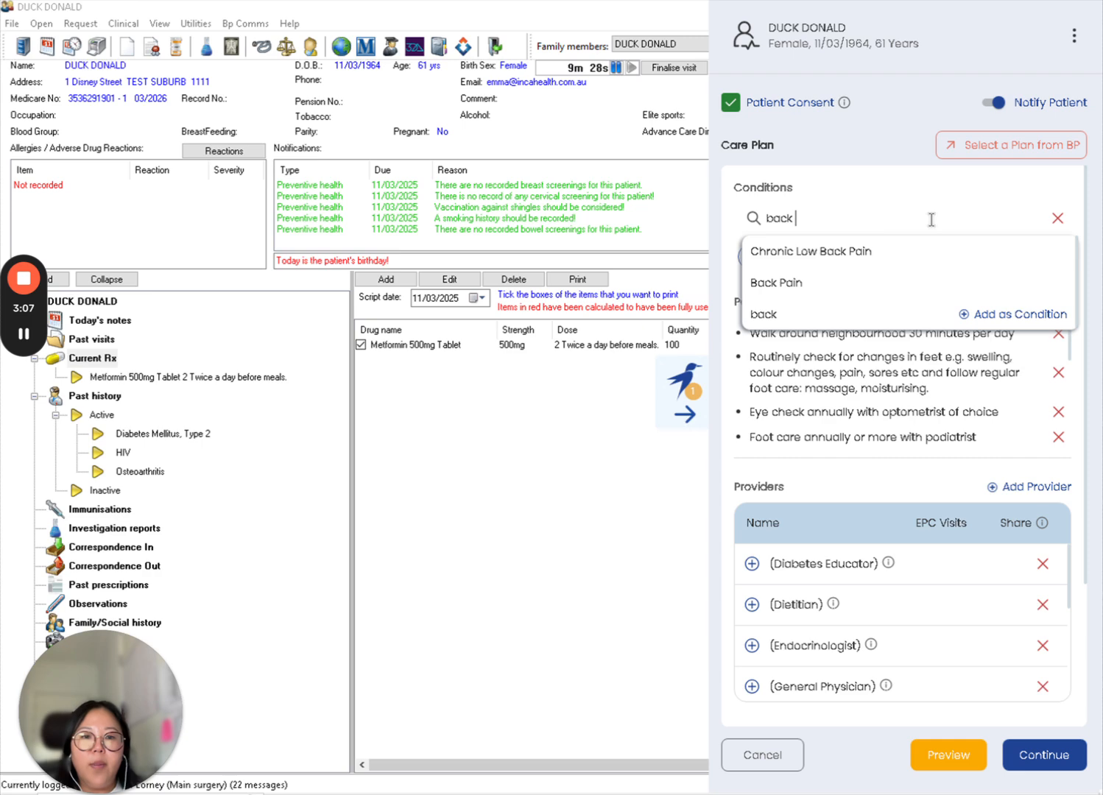
pyautogui.click(828, 281)
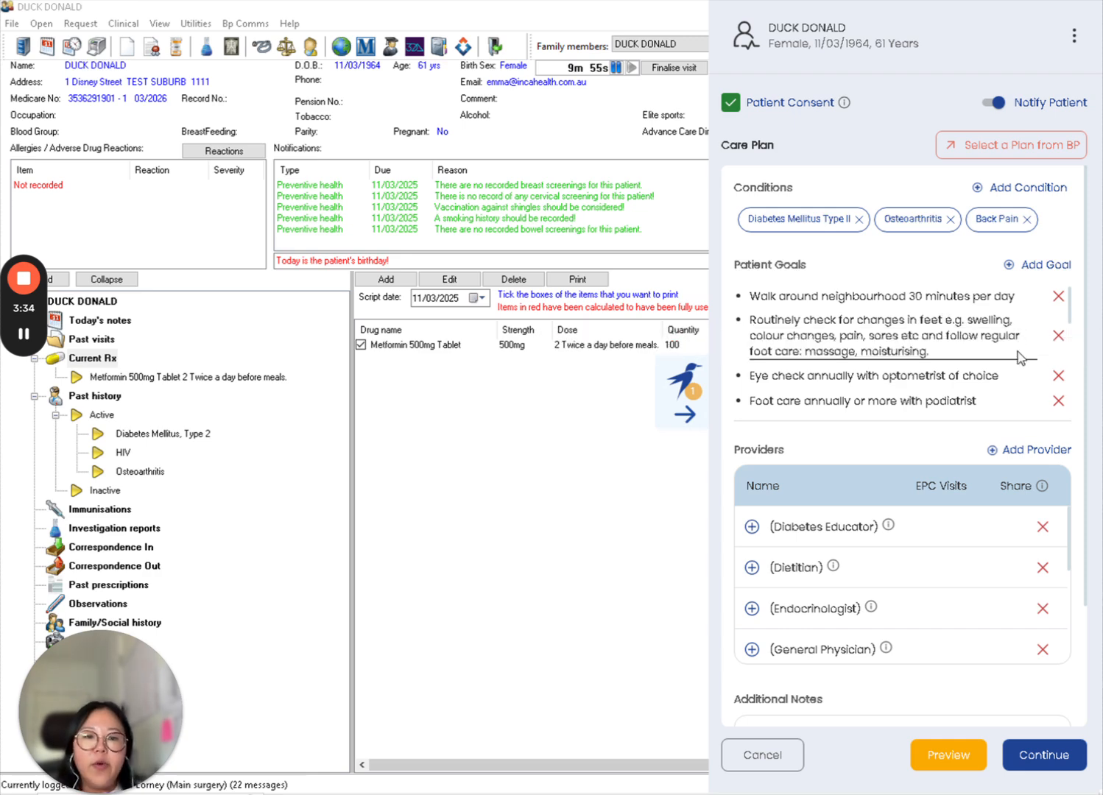
# - Remove the goal 'Engage in physiotherapy program e.g. GLA:D' from the patient goals
pyautogui.scroll(-1, 1019, 340)
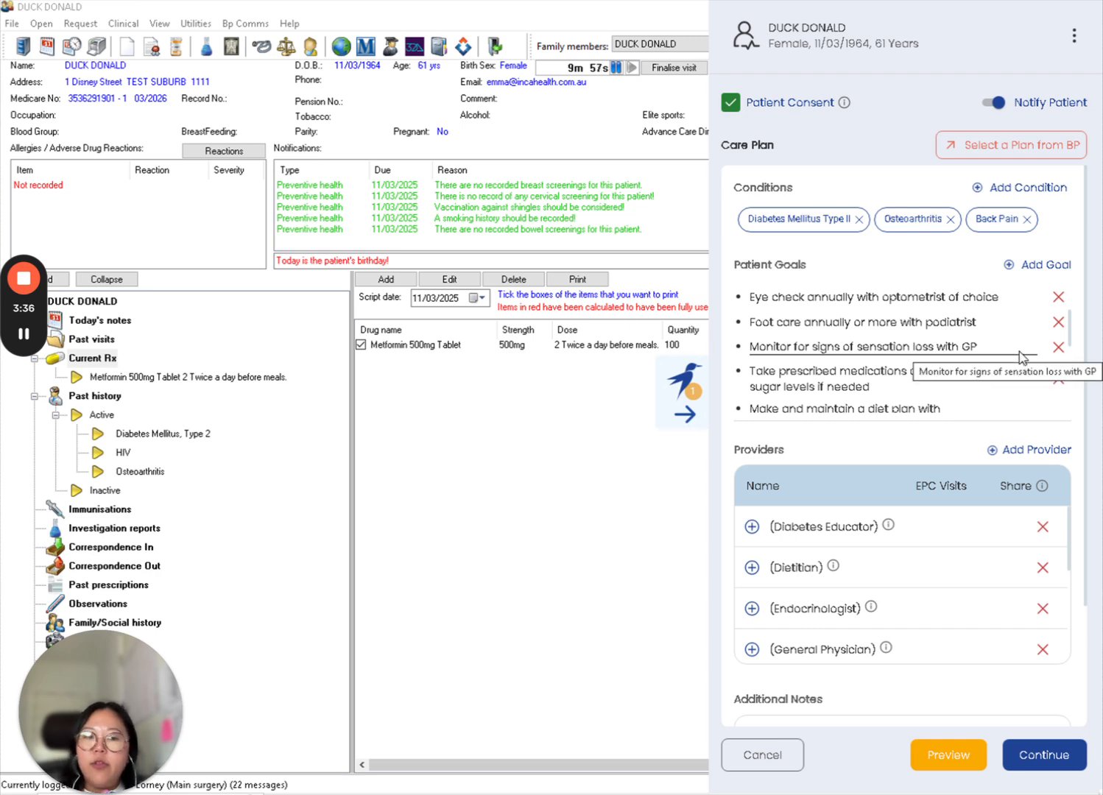
pyautogui.scroll(-1, 1020, 359)
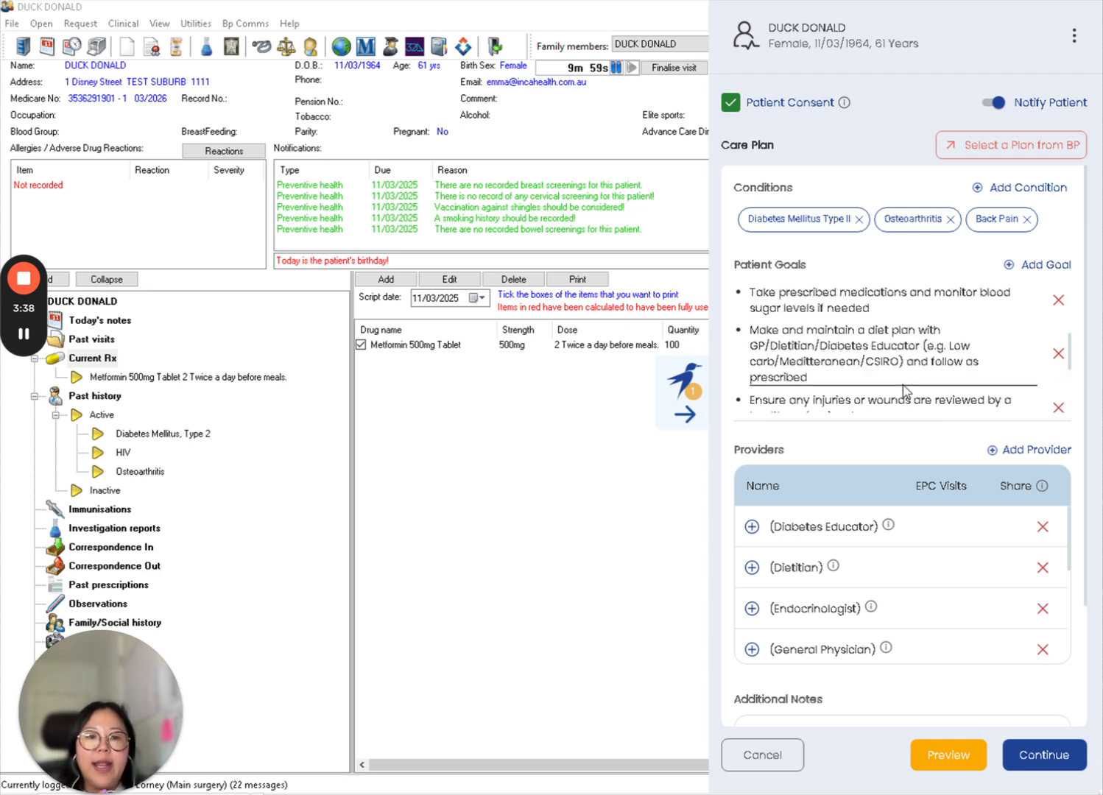
pyautogui.scroll(-1, 910, 391)
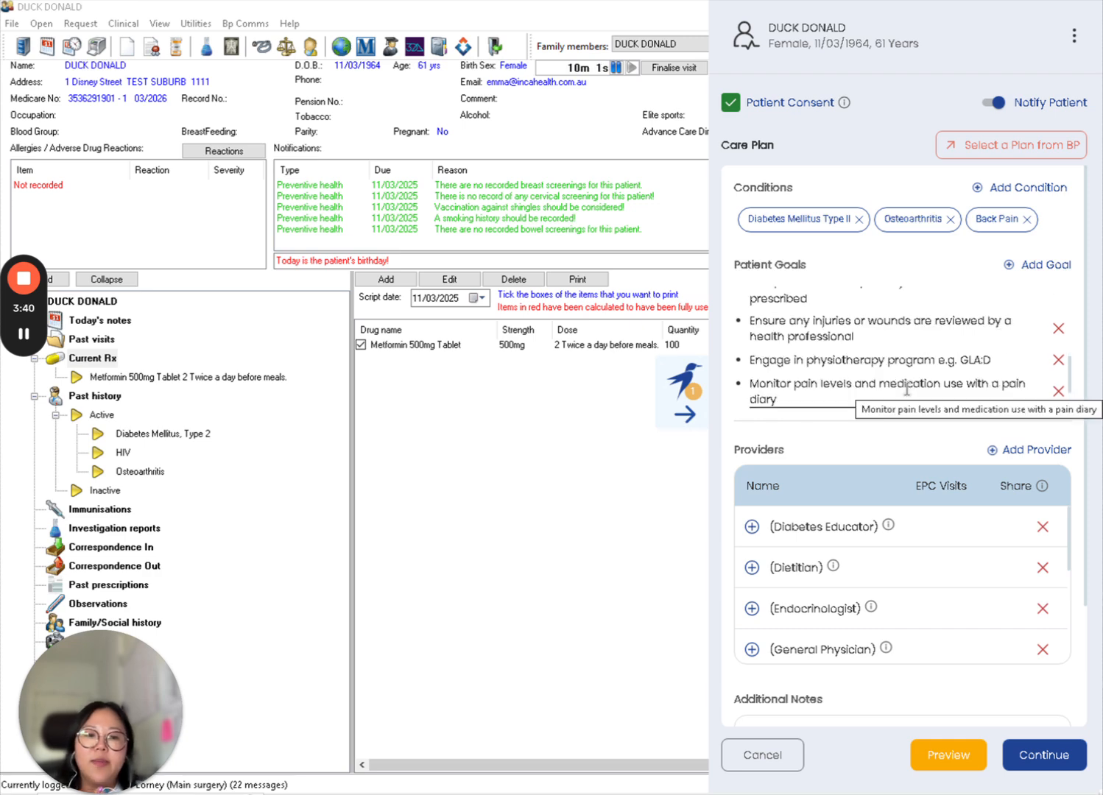
pyautogui.scroll(-1, 910, 392)
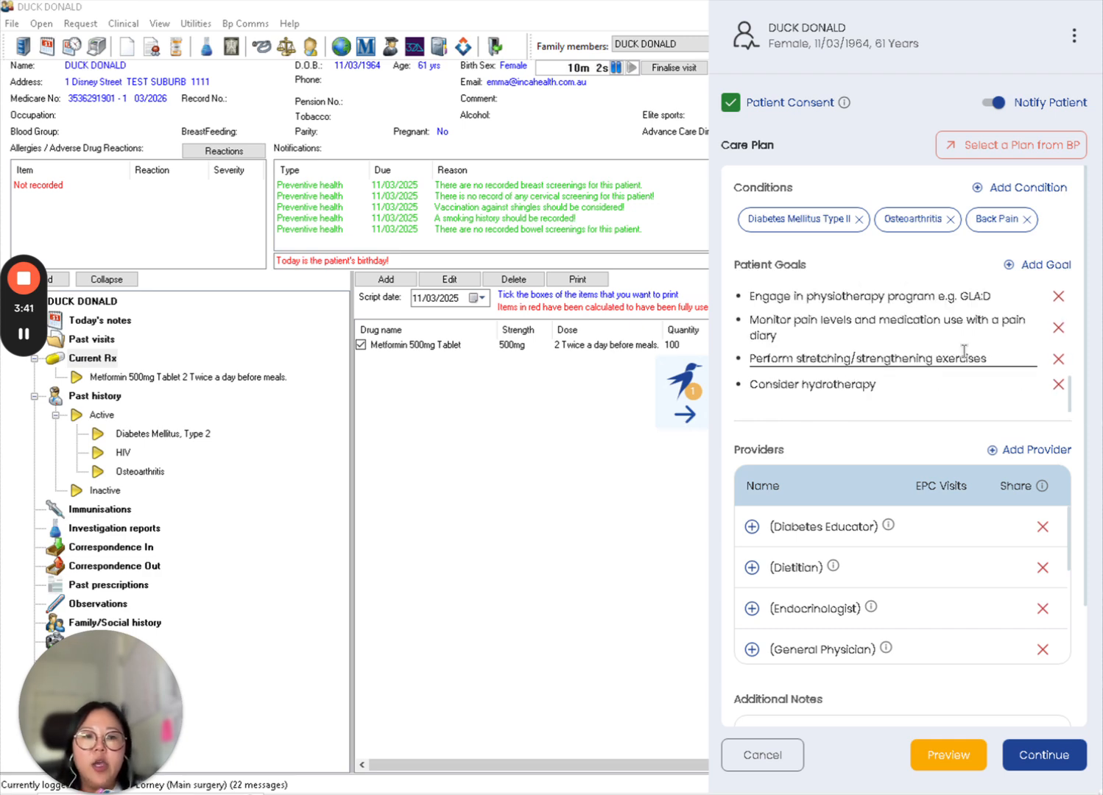
pyautogui.click(1058, 296)
# - Extend the hydrotherapy goal to read 'Consider hydrotherapy for 10 minutes a day'
pyautogui.click(931, 386)
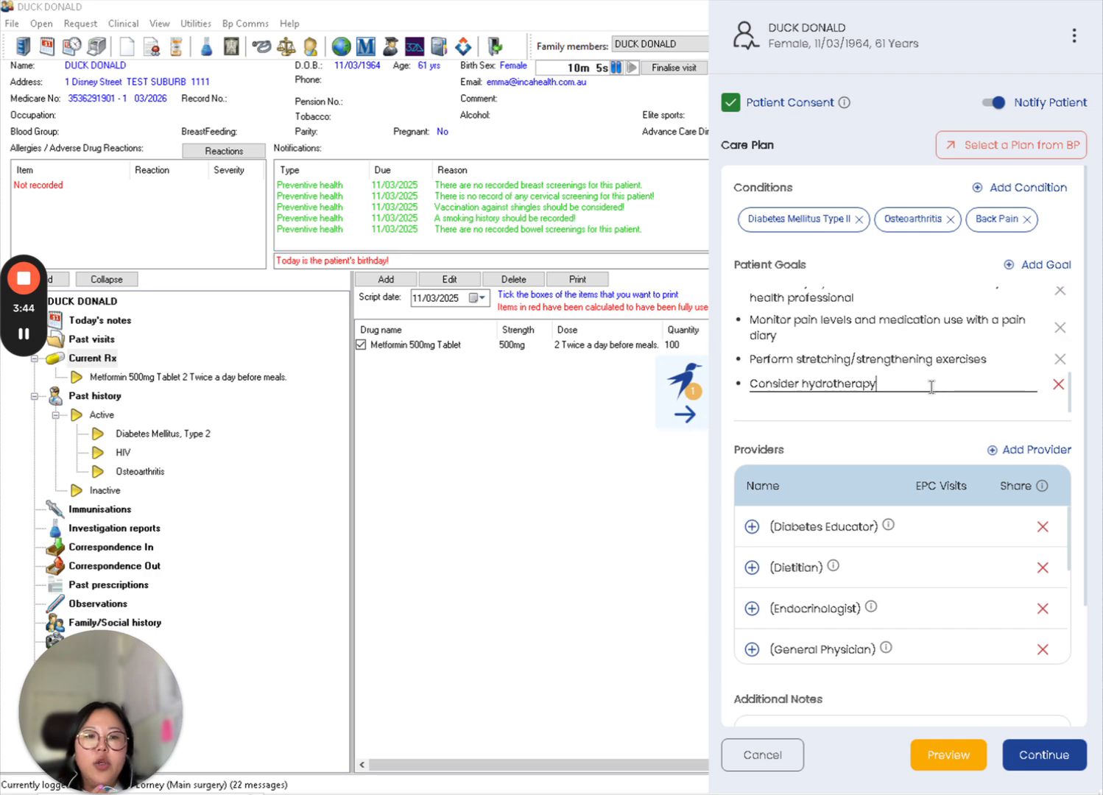
pyautogui.write('f')
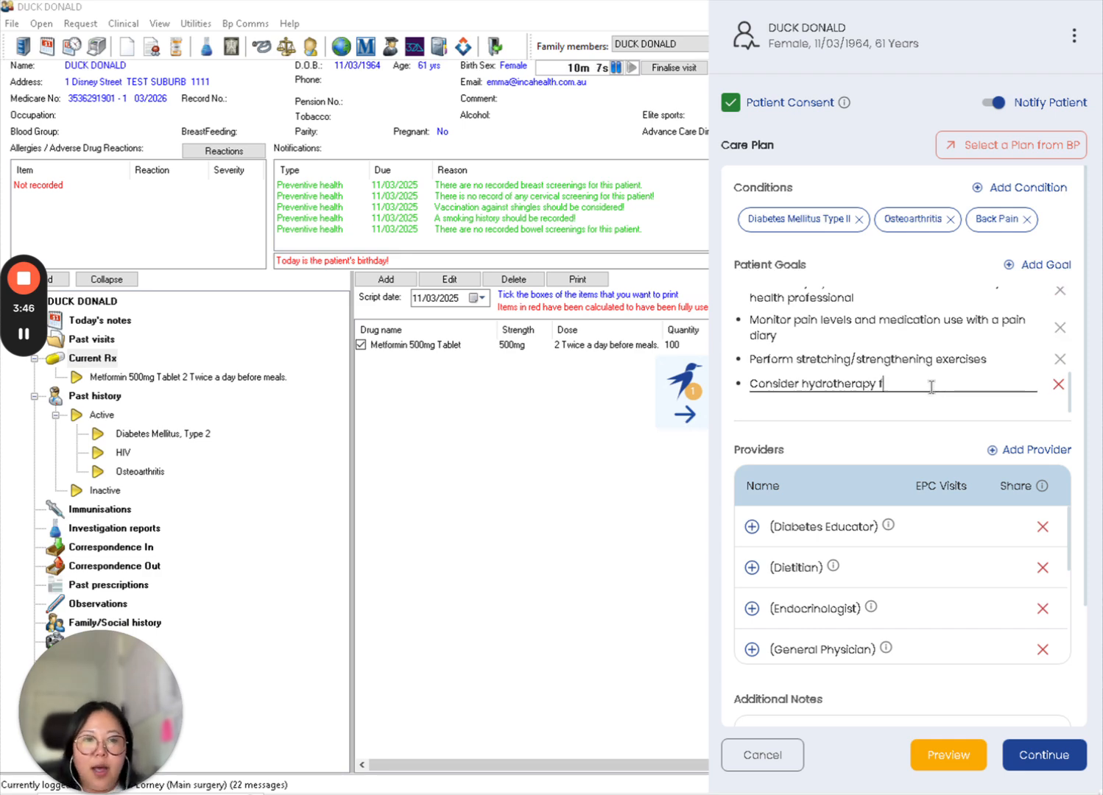
pyautogui.write('or 10 minu')
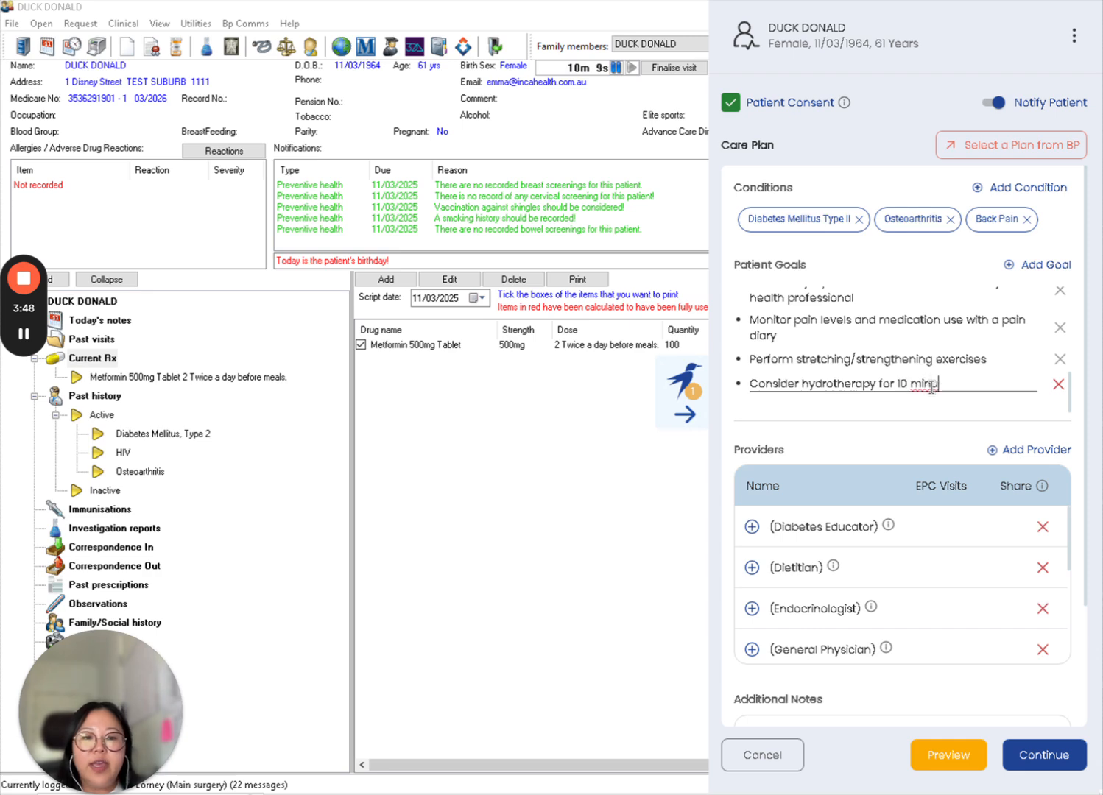
pyautogui.write('tes a day')
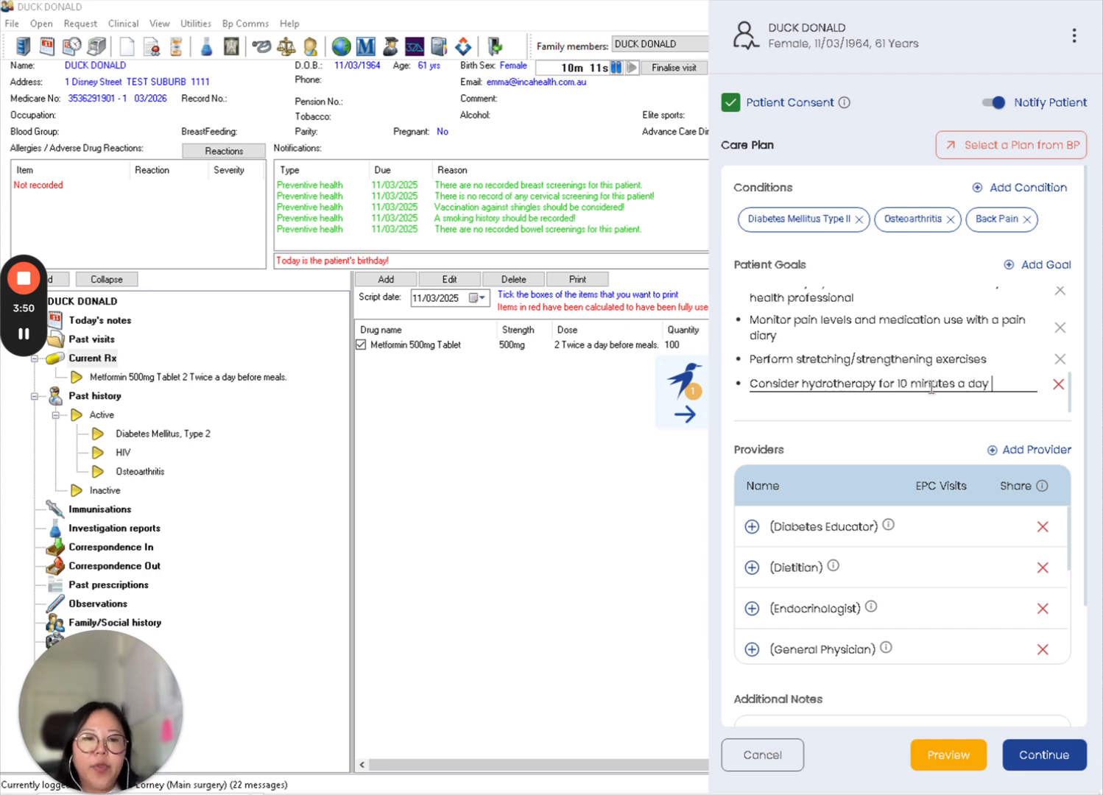
# - Add a new patient goal 'test care plan'
pyautogui.click(1034, 265)
pyautogui.write('test')
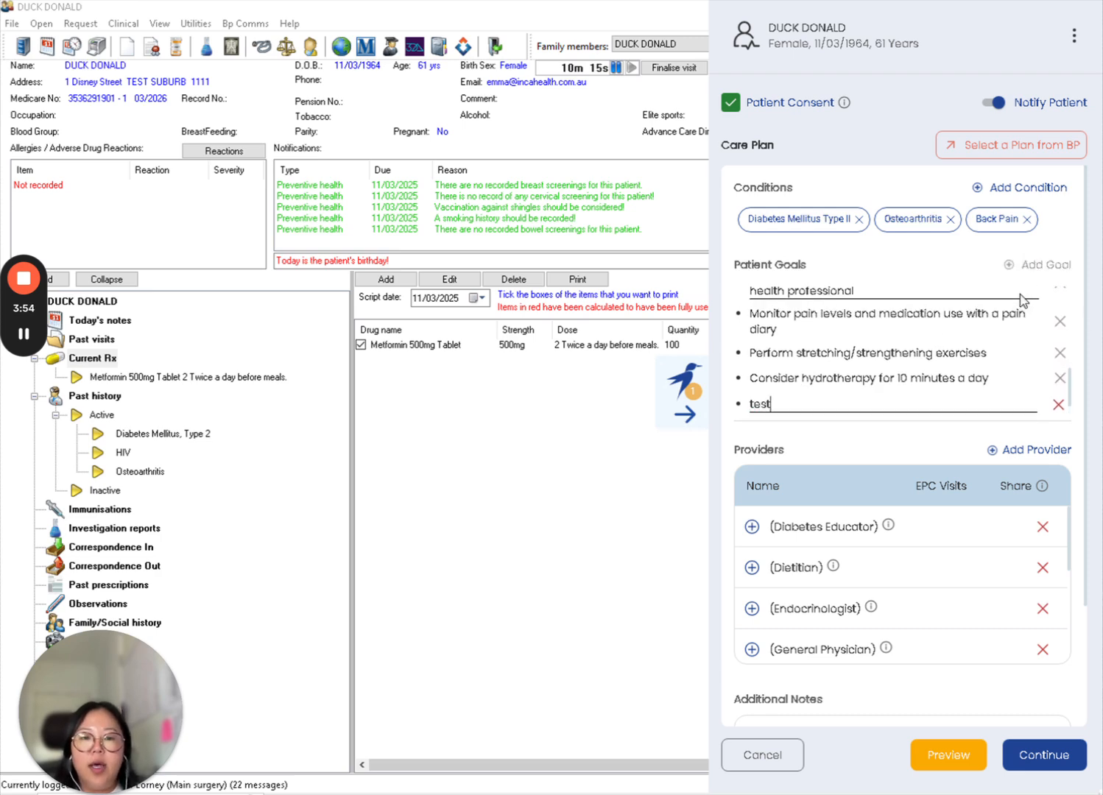
pyautogui.write(' care plan')
pyautogui.press('Return')
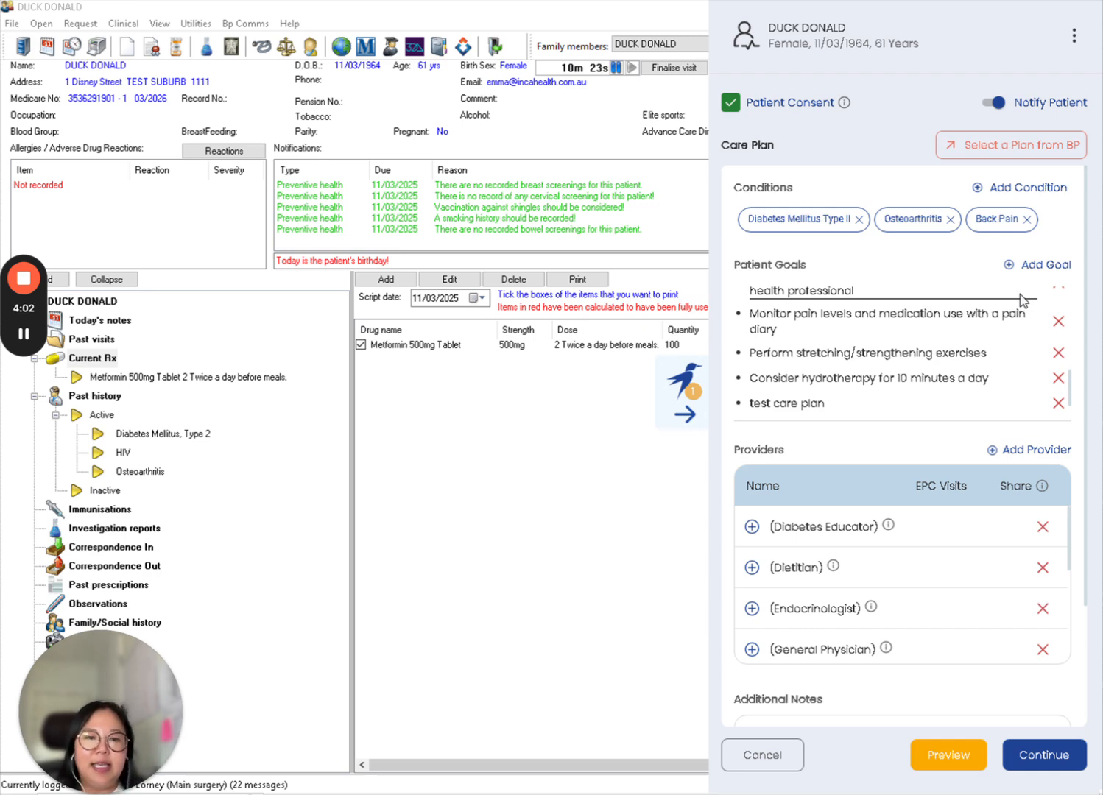
# - Open the provider search and assign the test Podiatrist from Test Suburb as a care provider
pyautogui.scroll(10, 984, 379)
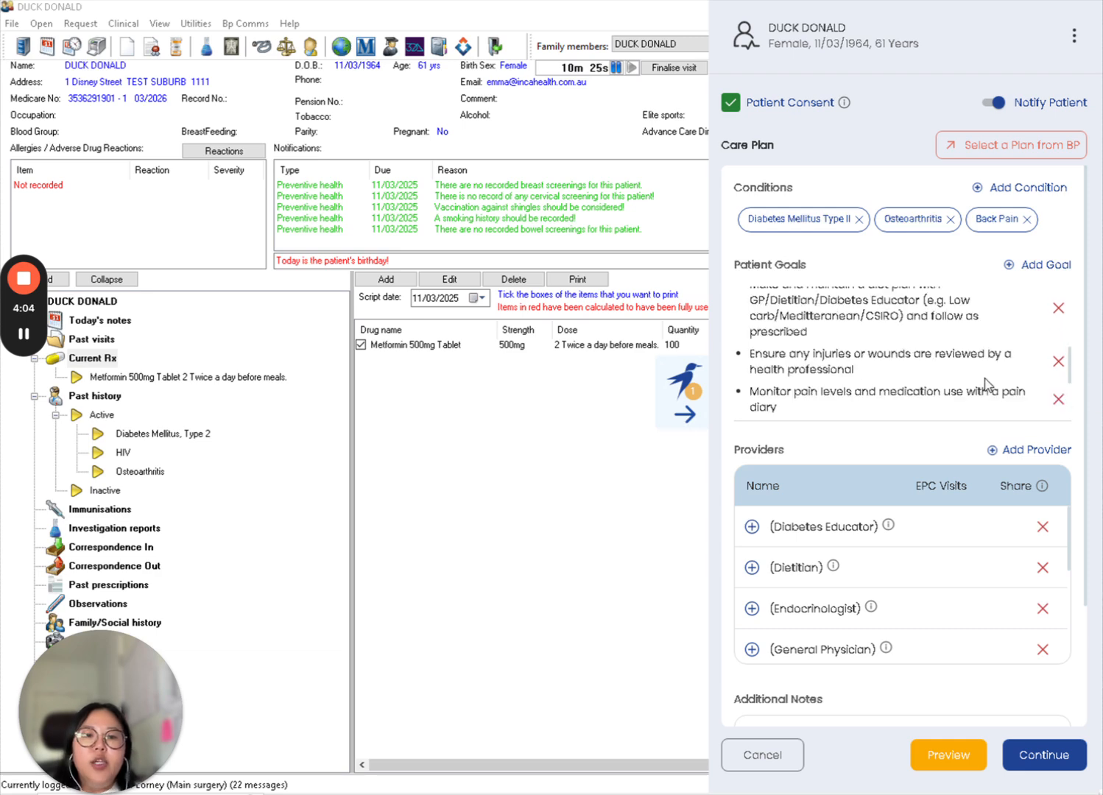
pyautogui.scroll(-10, 987, 383)
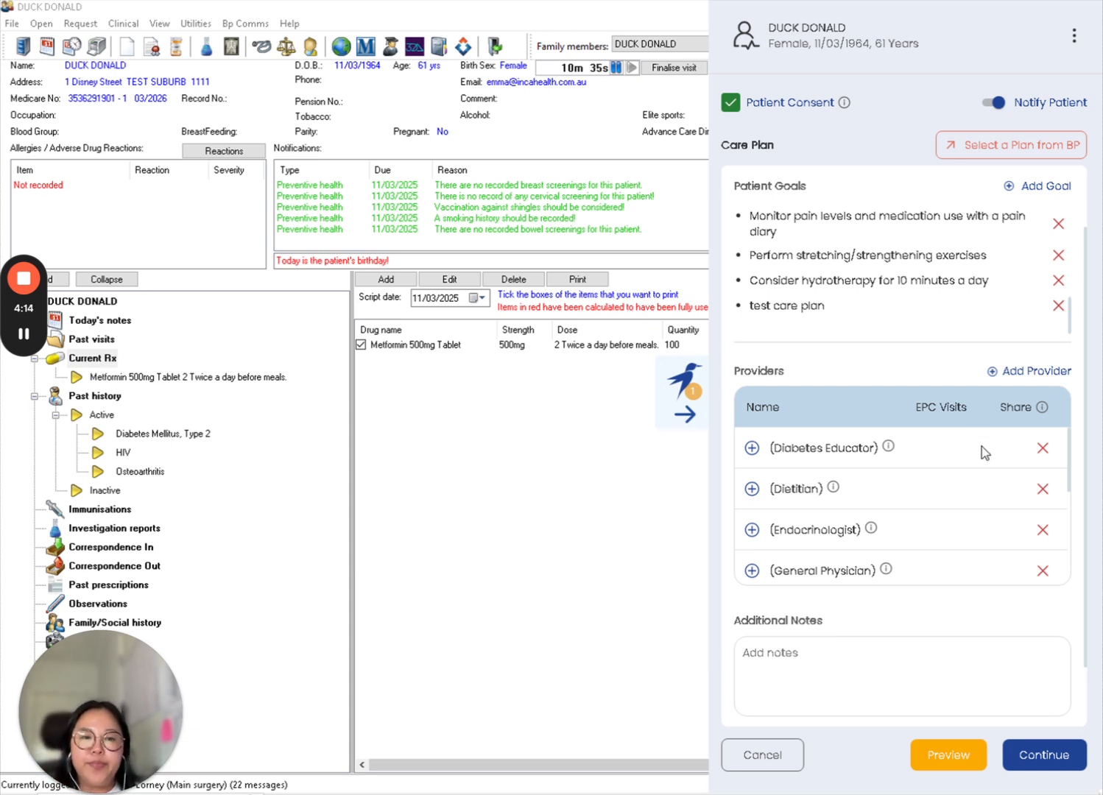
pyautogui.scroll(-1, 986, 455)
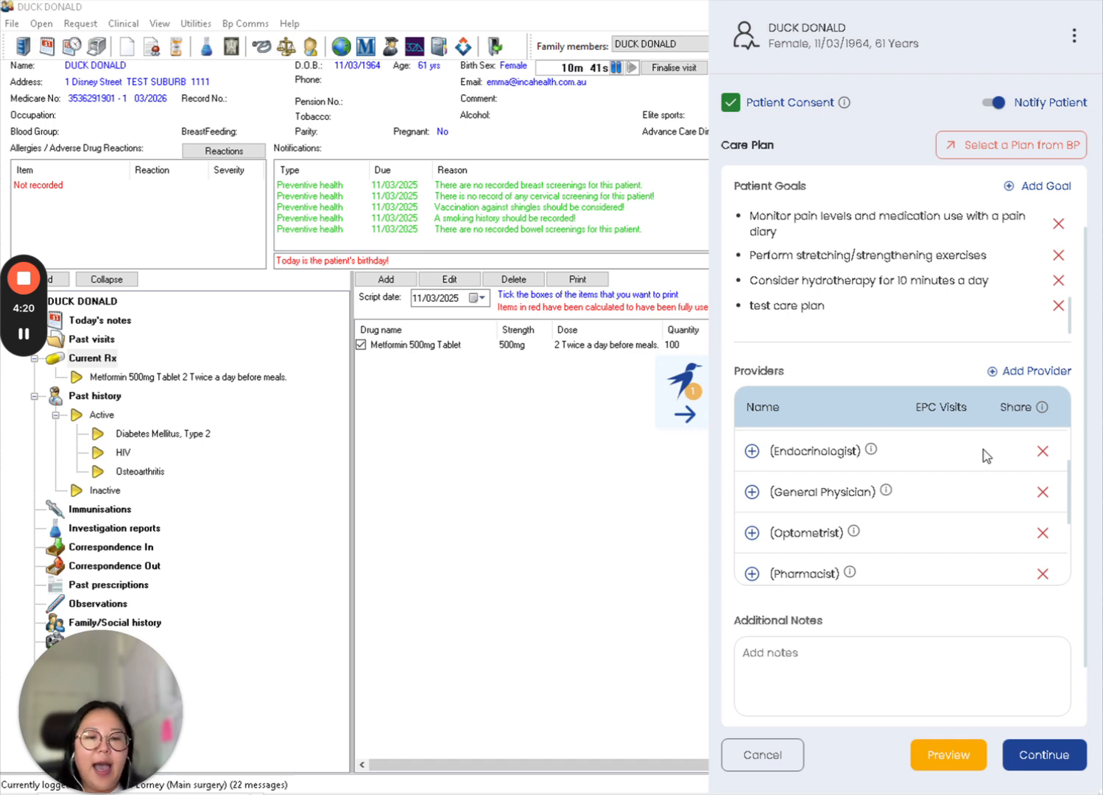
pyautogui.scroll(-1, 987, 455)
pyautogui.scroll(-1, 987, 462)
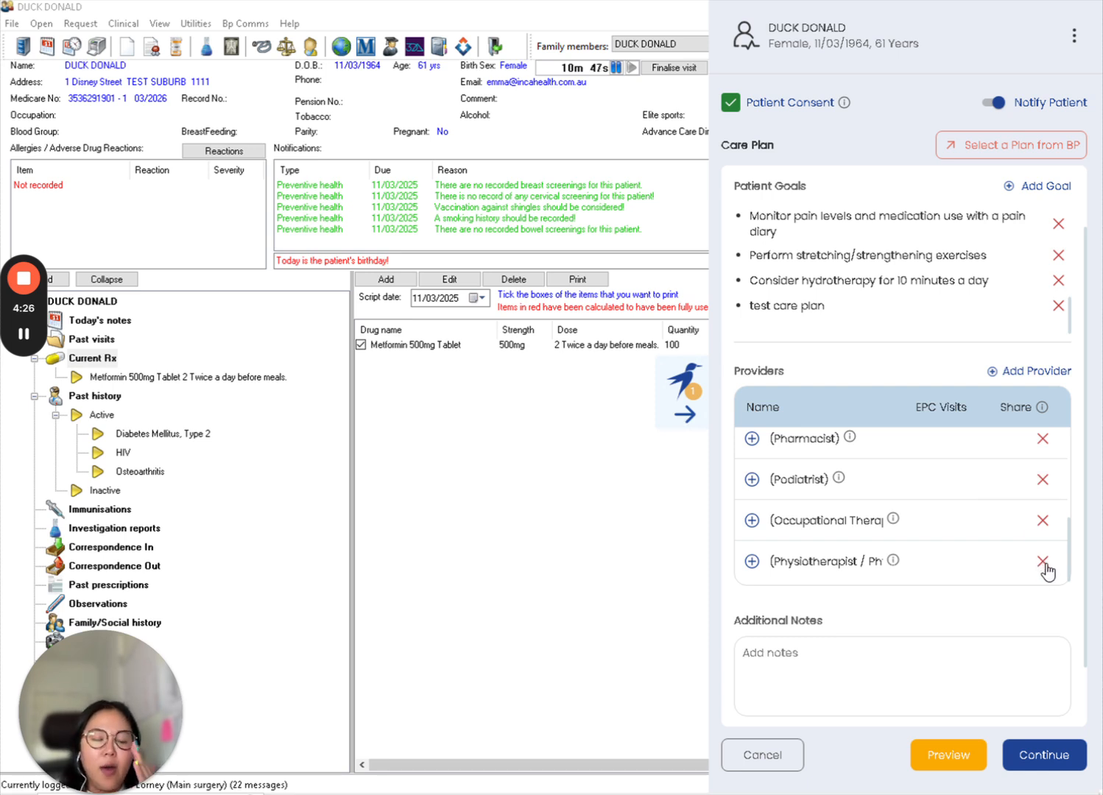
pyautogui.click(1017, 371)
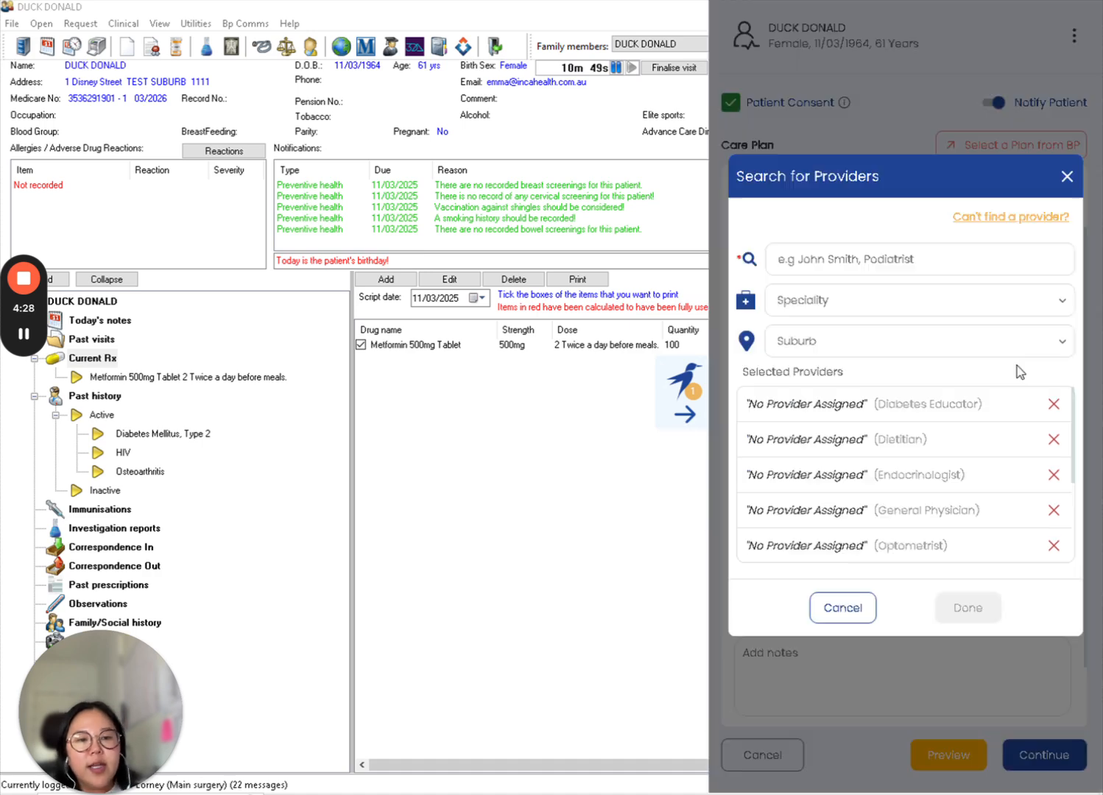
pyautogui.click(871, 260)
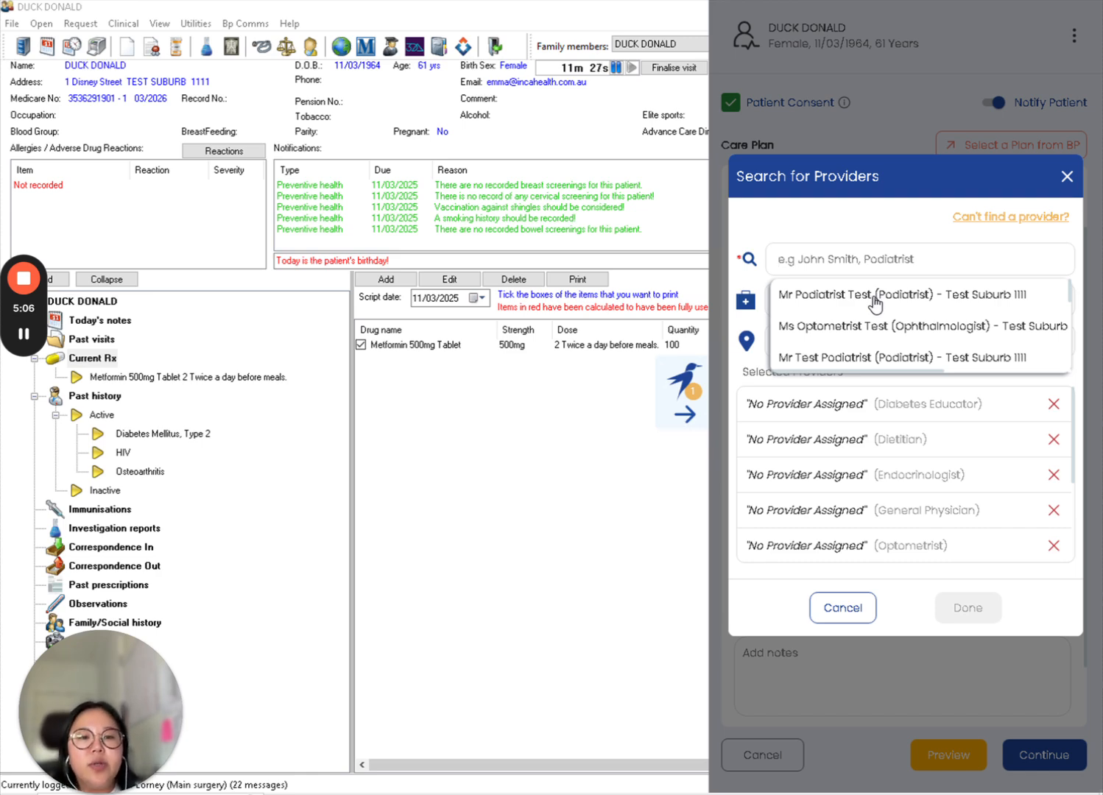
pyautogui.click(874, 298)
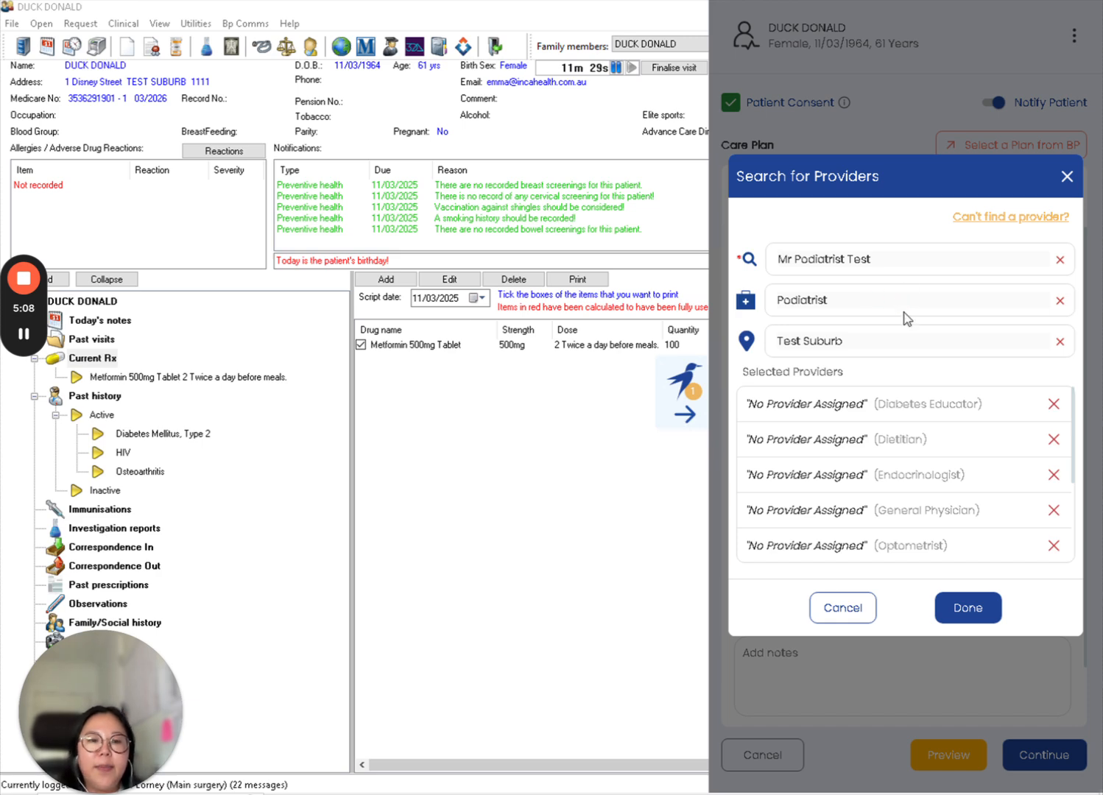
pyautogui.scroll(-3, 967, 413)
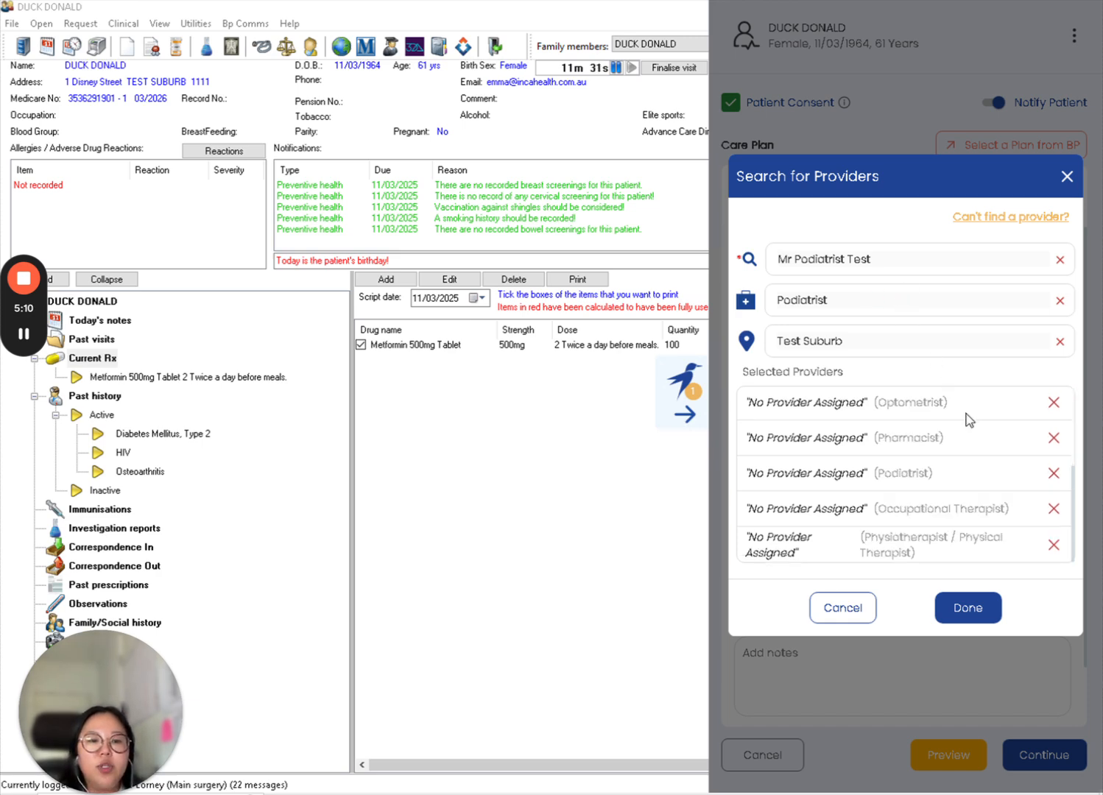
pyautogui.scroll(3, 1035, 479)
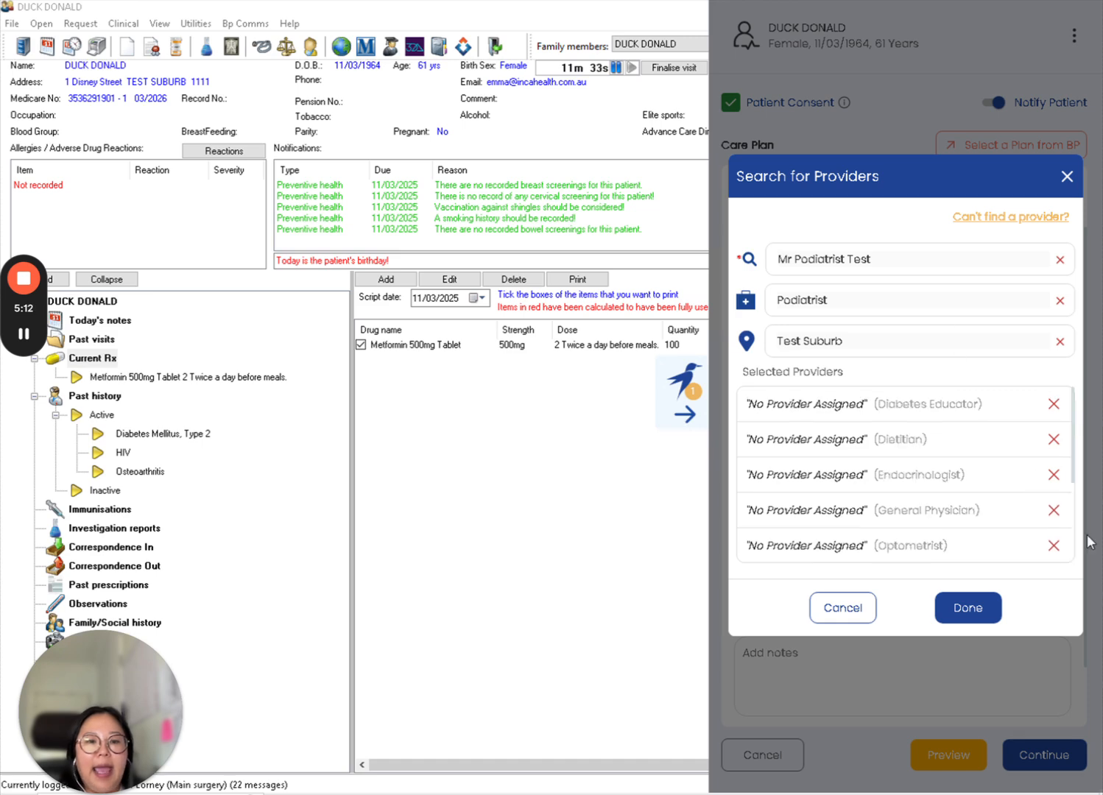
pyautogui.click(967, 609)
# - Assign the test Ophthalmologist provider from Test Suburb to the care plan
pyautogui.click(913, 262)
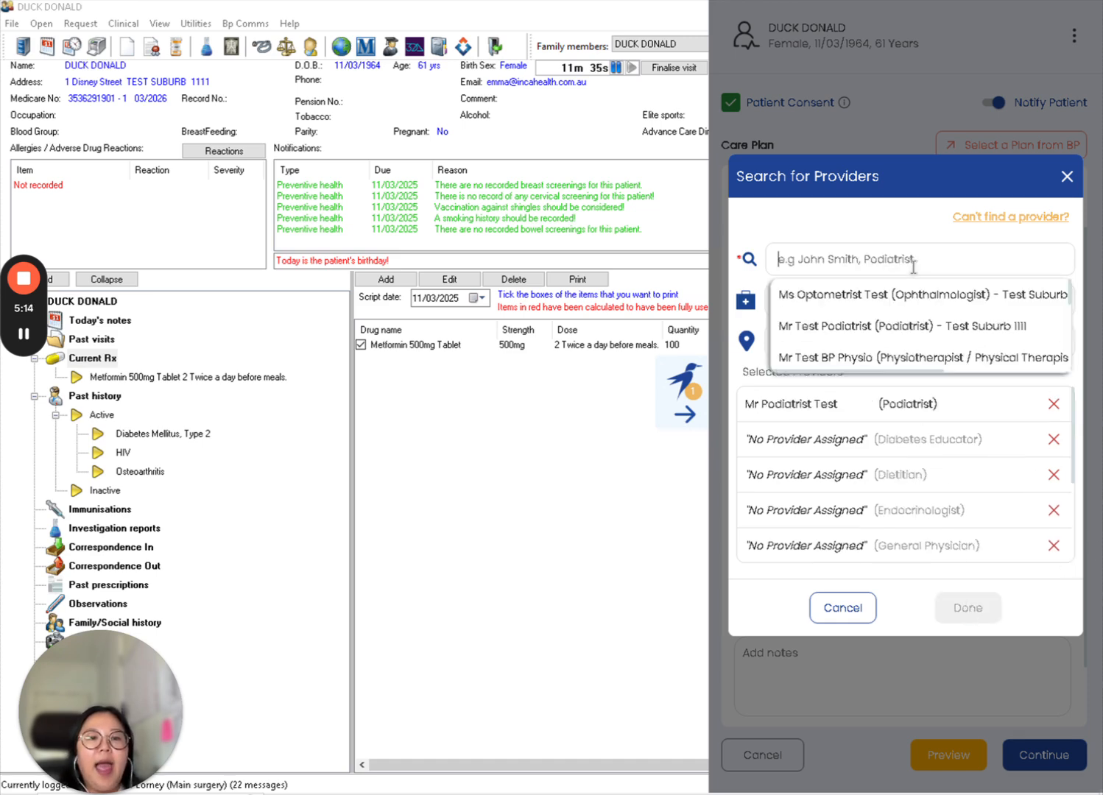
pyautogui.click(911, 298)
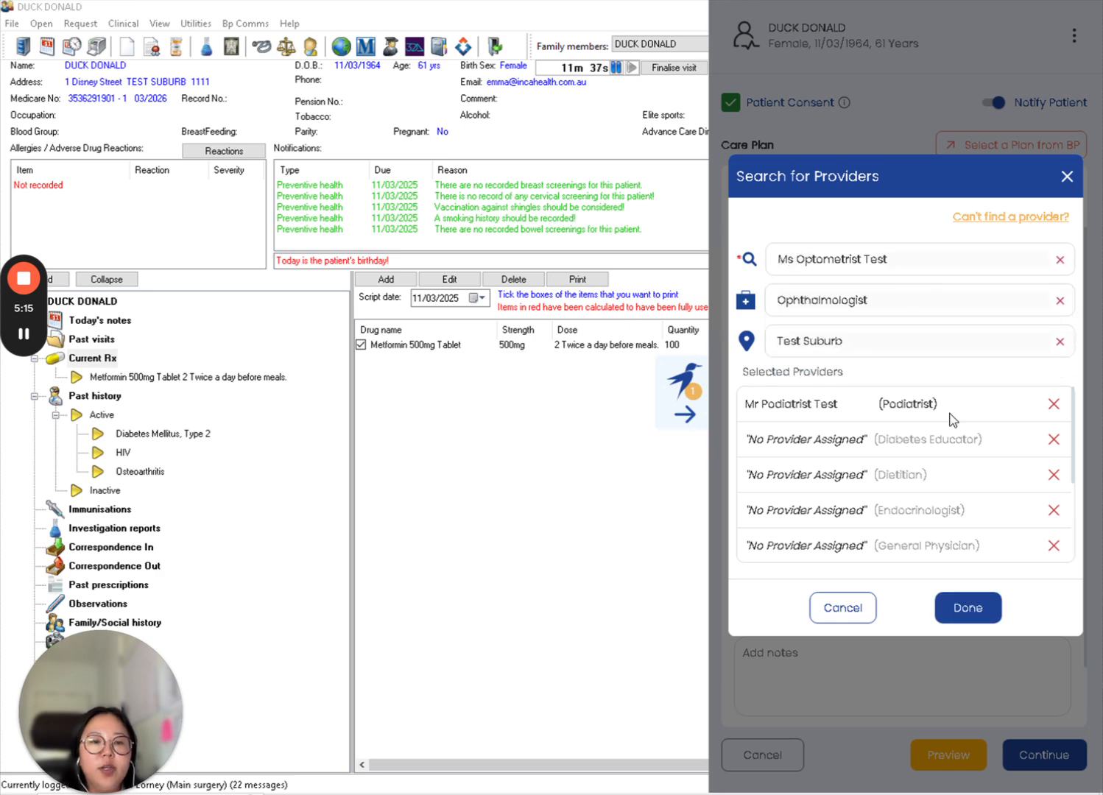
pyautogui.click(986, 615)
# - Assign the test BP Physio physiotherapist provider to the care plan
pyautogui.click(915, 265)
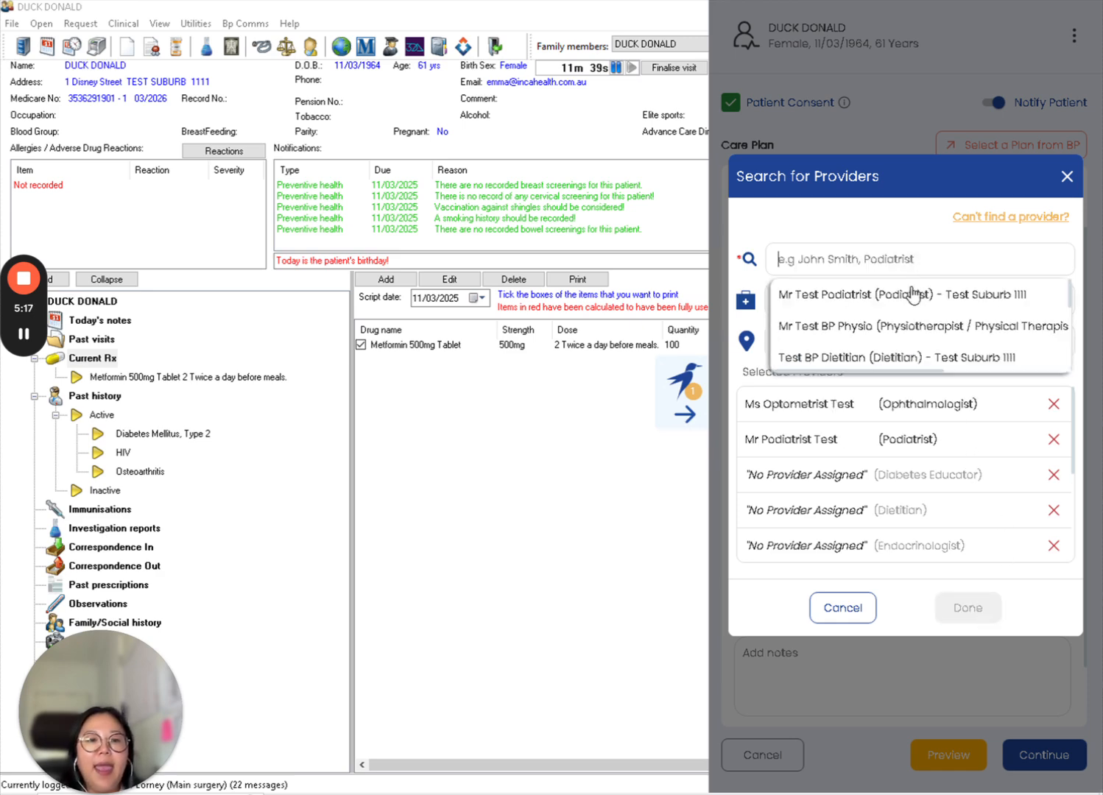
pyautogui.click(908, 326)
pyautogui.click(982, 614)
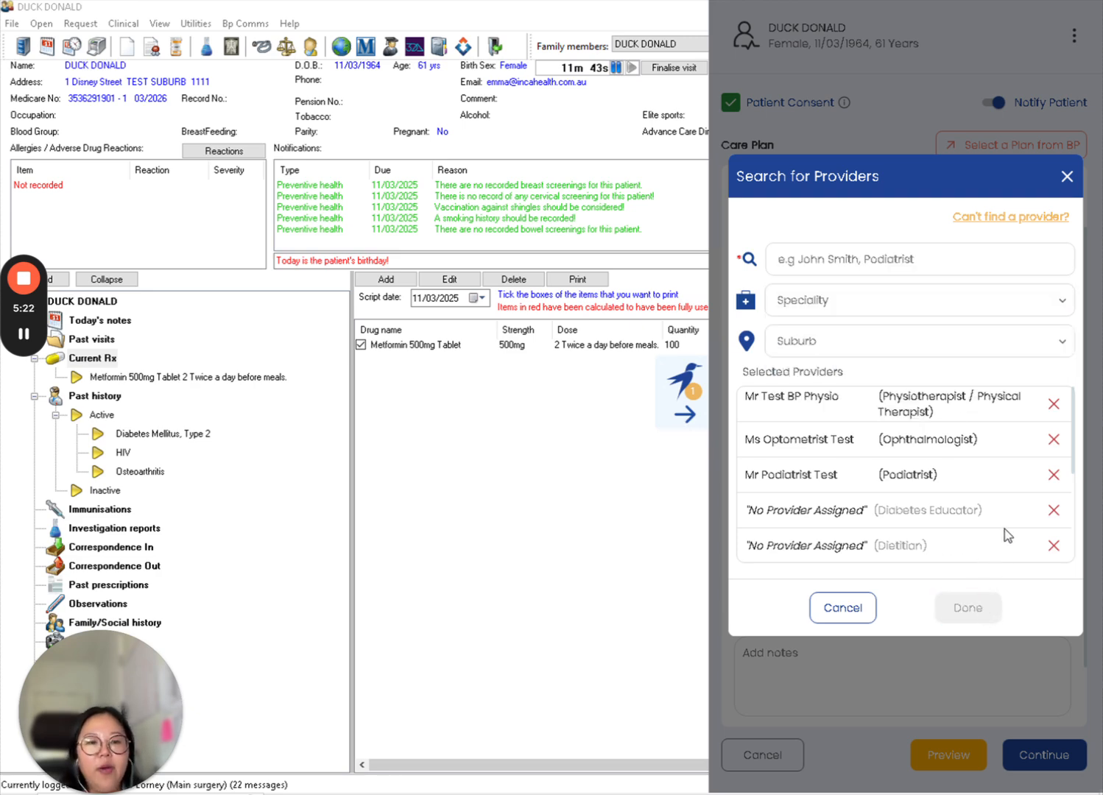
# - Remove the unassigned placeholder providers from the selected list, leaving only Occupational Therapist unassigned
pyautogui.click(1053, 510)
pyautogui.click(1053, 510)
pyautogui.click(1054, 510)
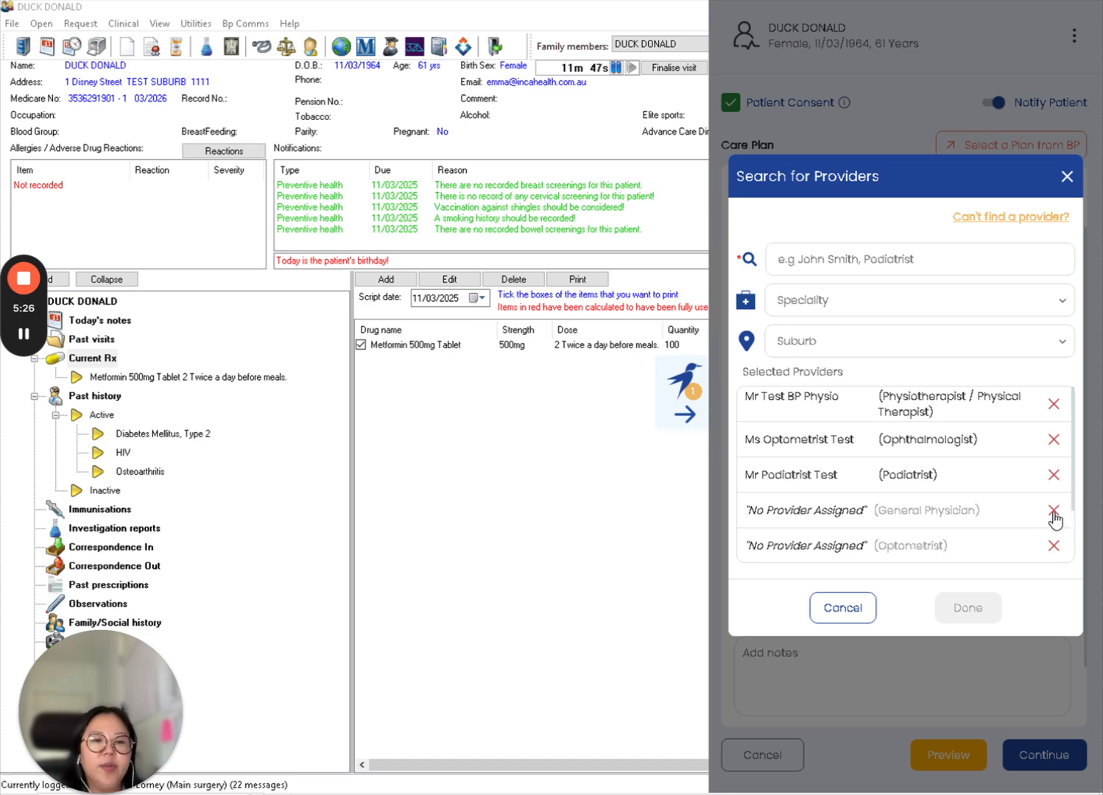
pyautogui.click(1053, 510)
pyautogui.click(1053, 511)
pyautogui.click(1054, 511)
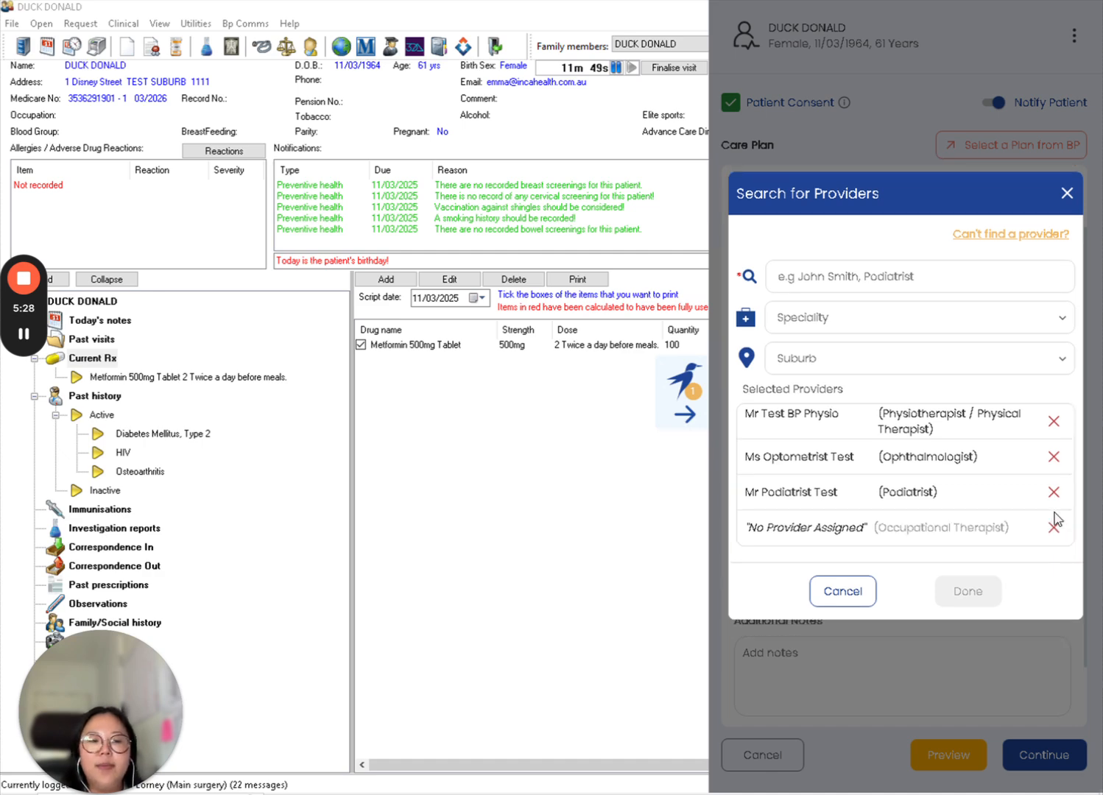
# - Remove the Occupational Therapist placeholder from the selected providers and close the provider search
pyautogui.click(1053, 528)
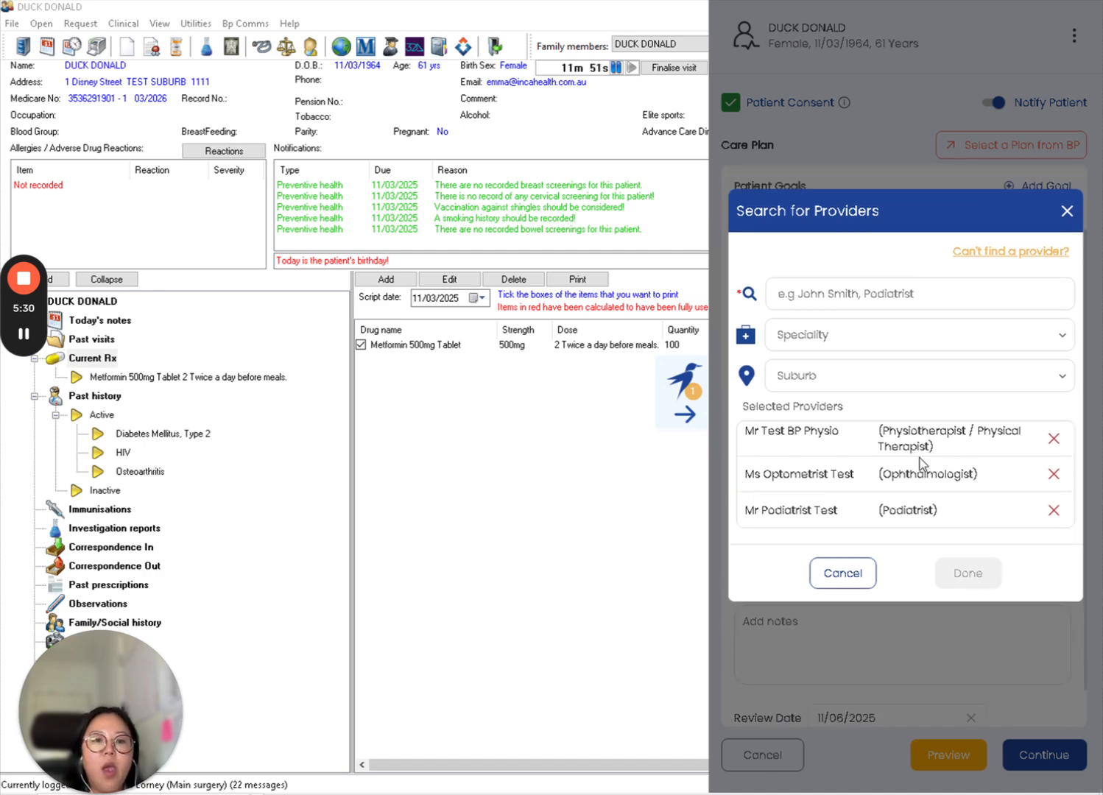
pyautogui.click(1066, 212)
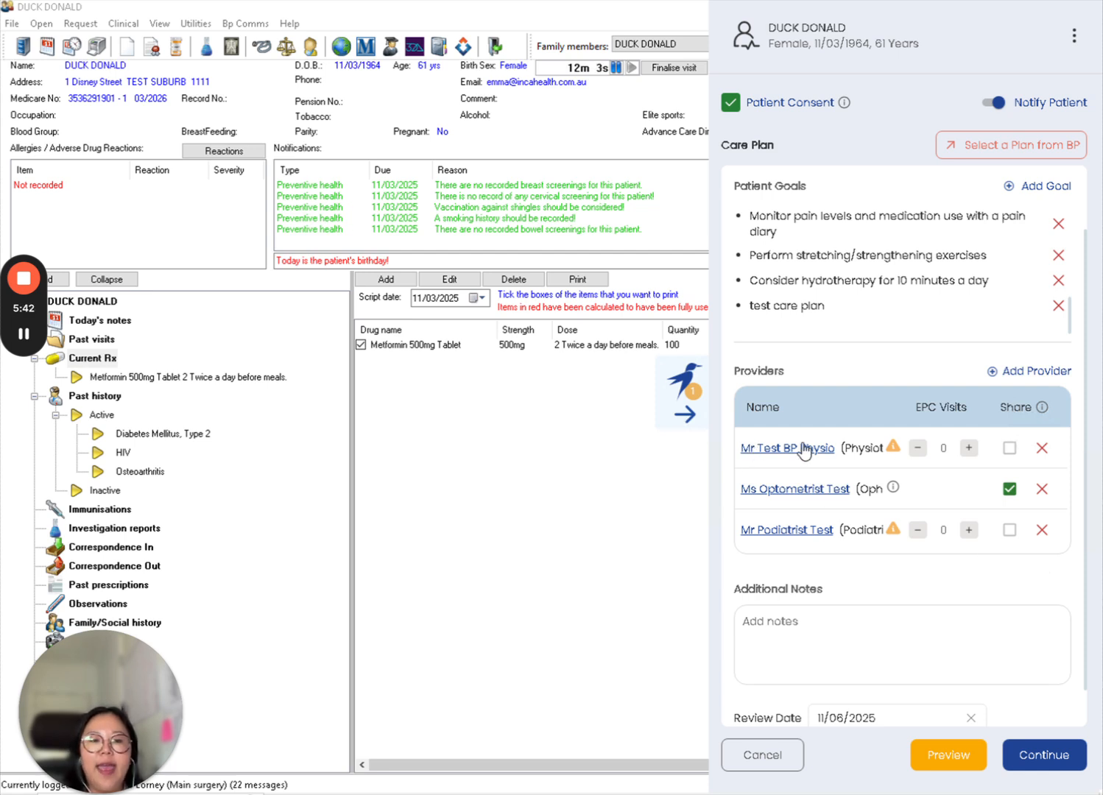
# - Update the BP Physio provider's details by filling in its fax number
pyautogui.moveTo(893, 450)
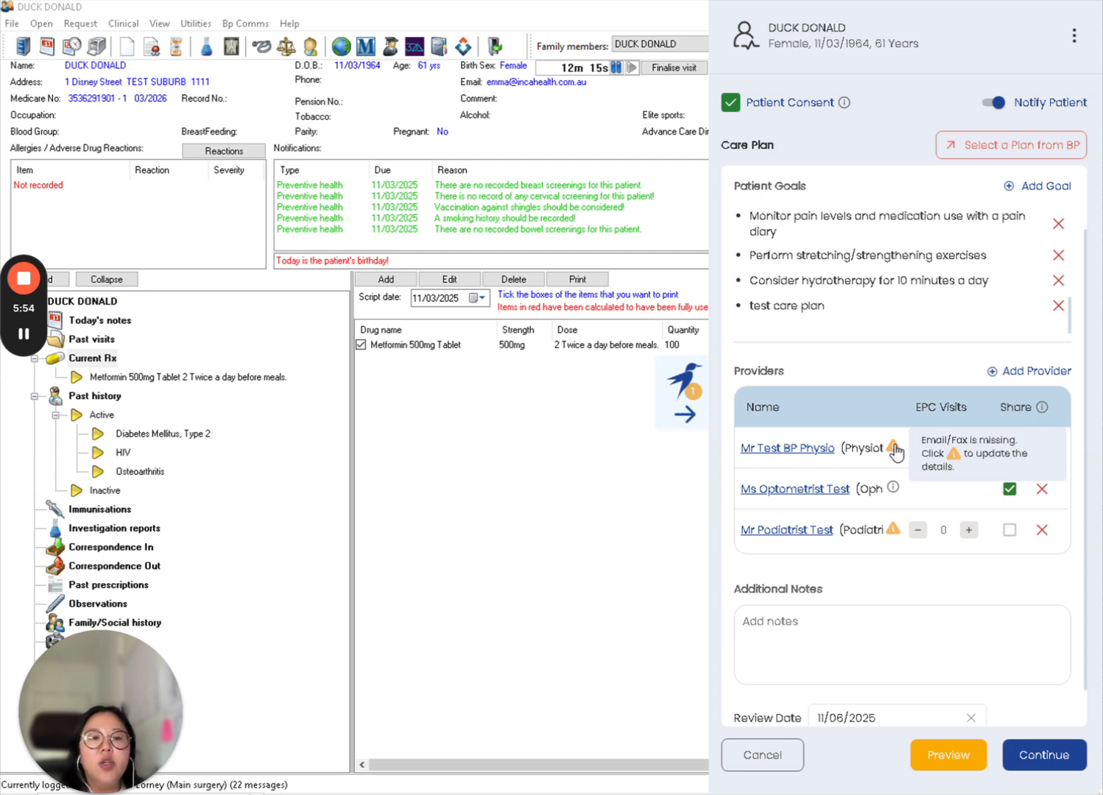
pyautogui.click(893, 447)
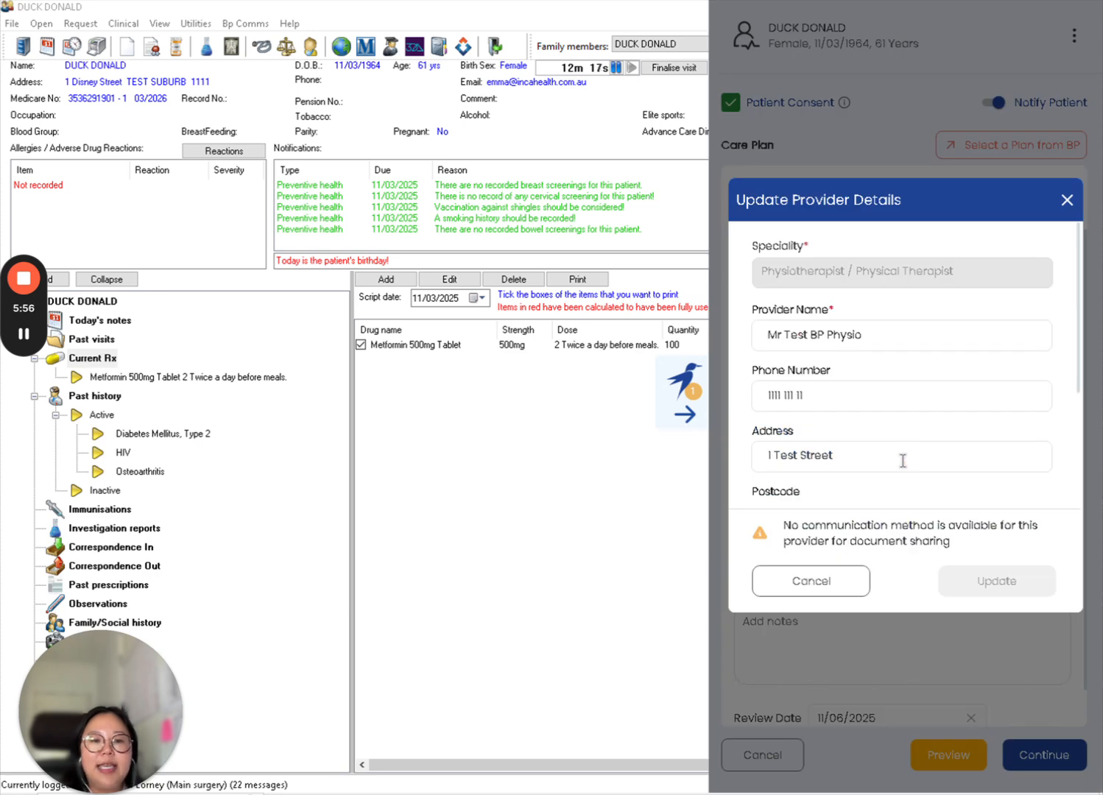
pyautogui.scroll(-2, 902, 460)
pyautogui.click(815, 456)
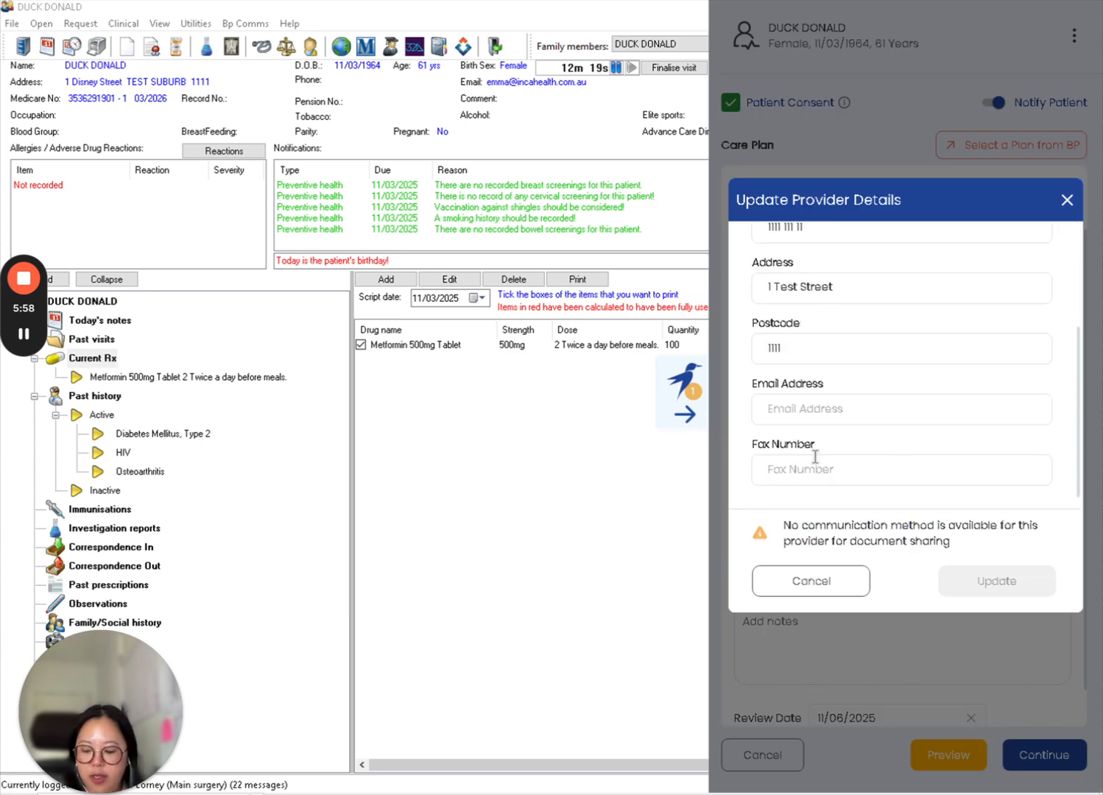
pyautogui.write('11111111')
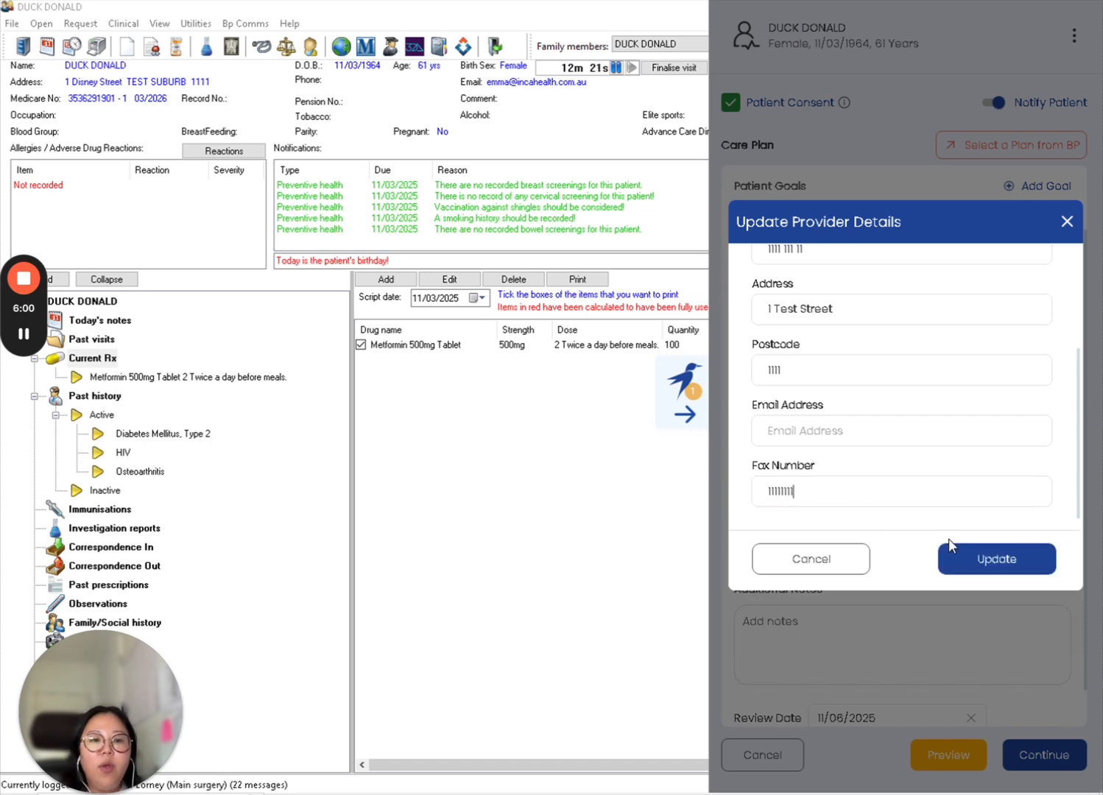
pyautogui.click(951, 548)
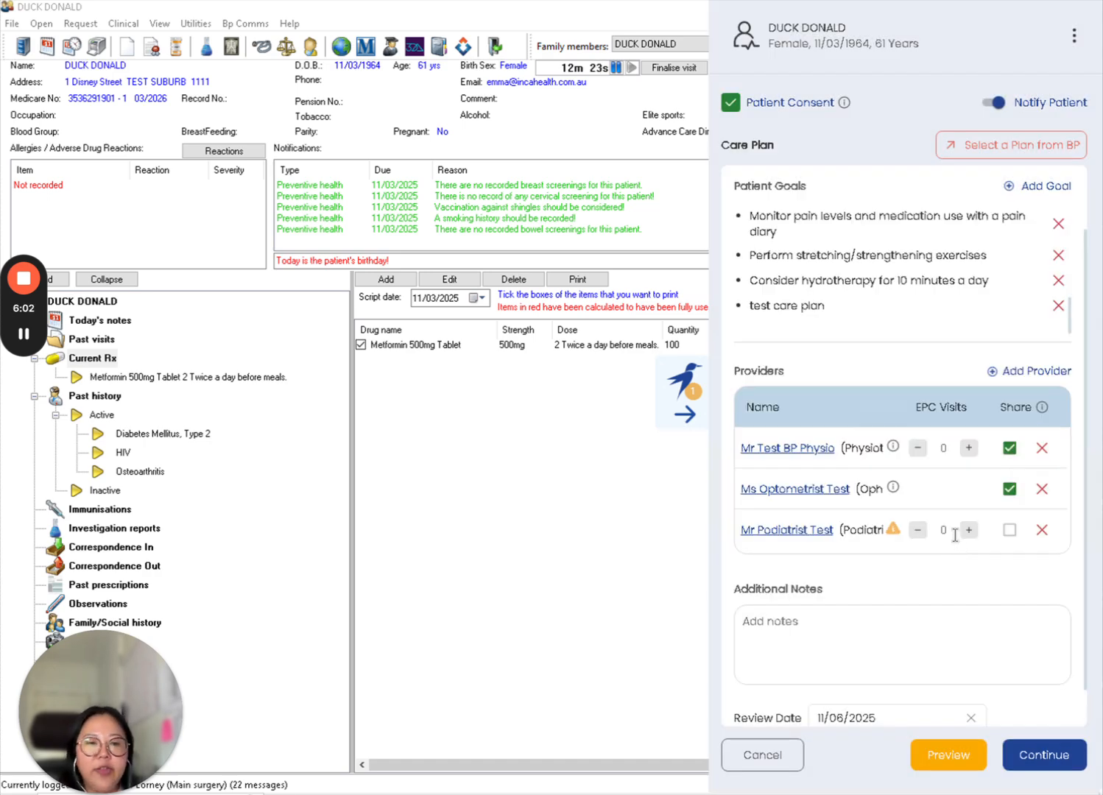
# - Update the Podiatrist provider's details by filling in an email address
pyautogui.click(893, 532)
pyautogui.scroll(-3, 1001, 420)
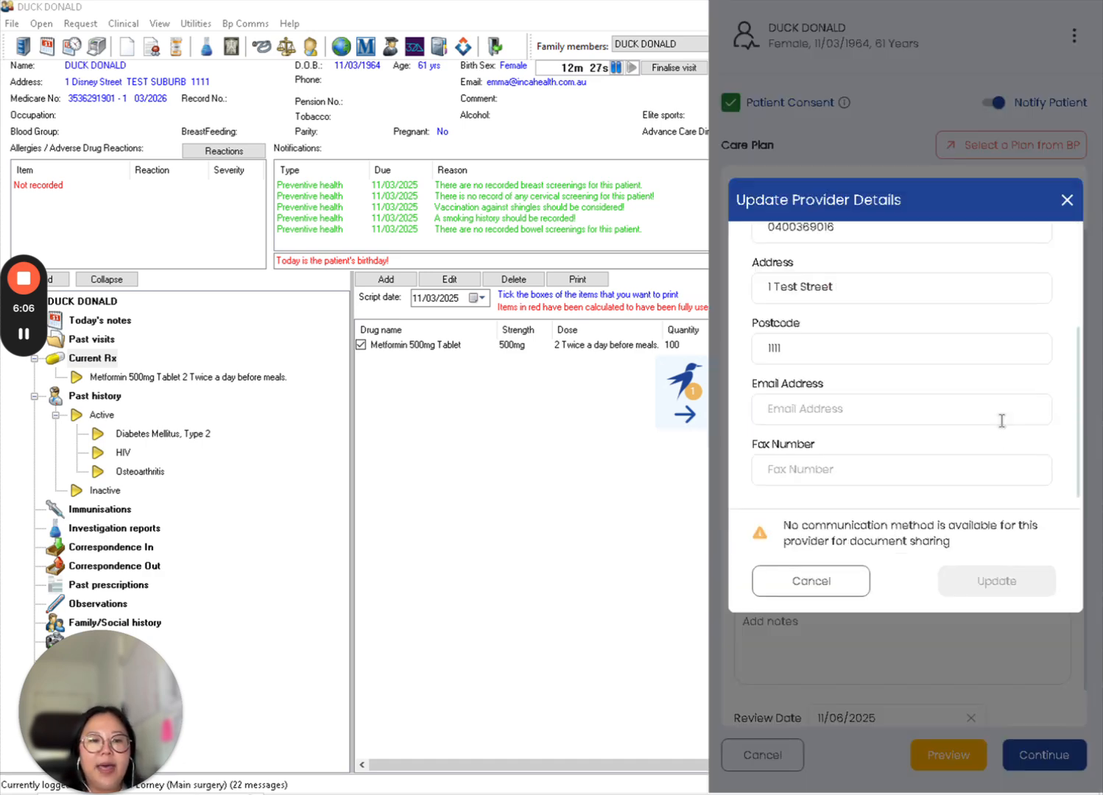
pyautogui.click(857, 408)
pyautogui.write('test@')
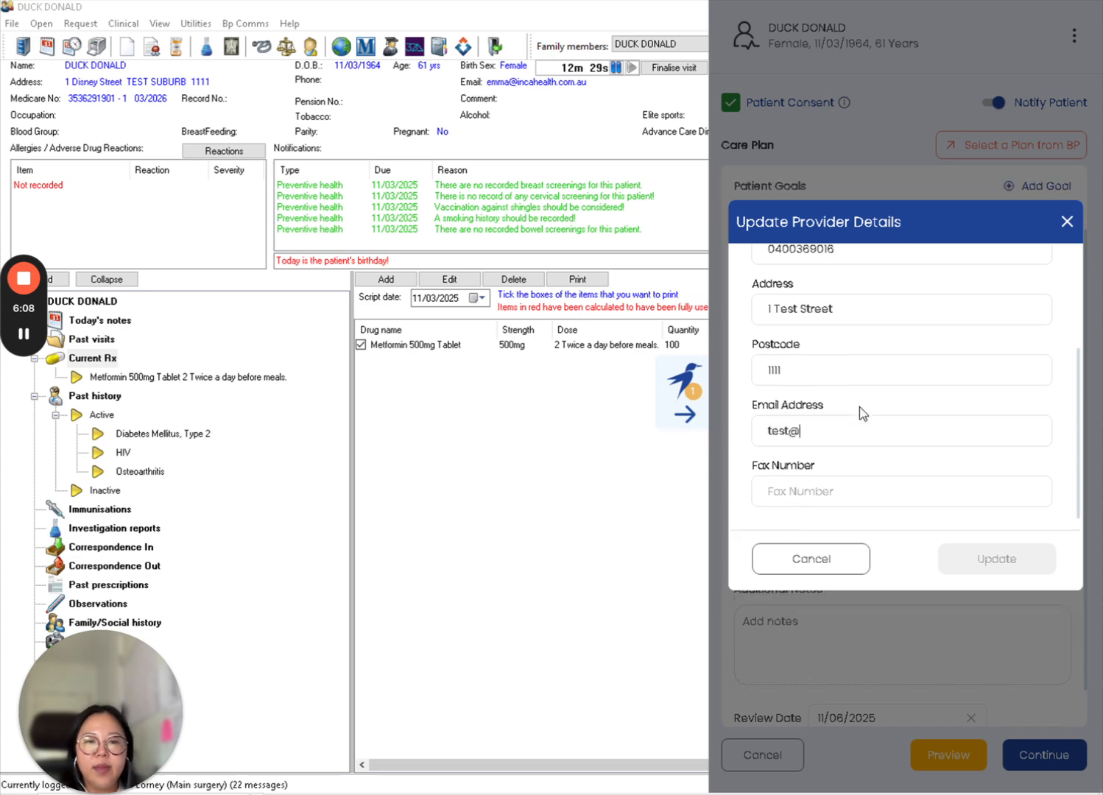
pyautogui.write('test.com')
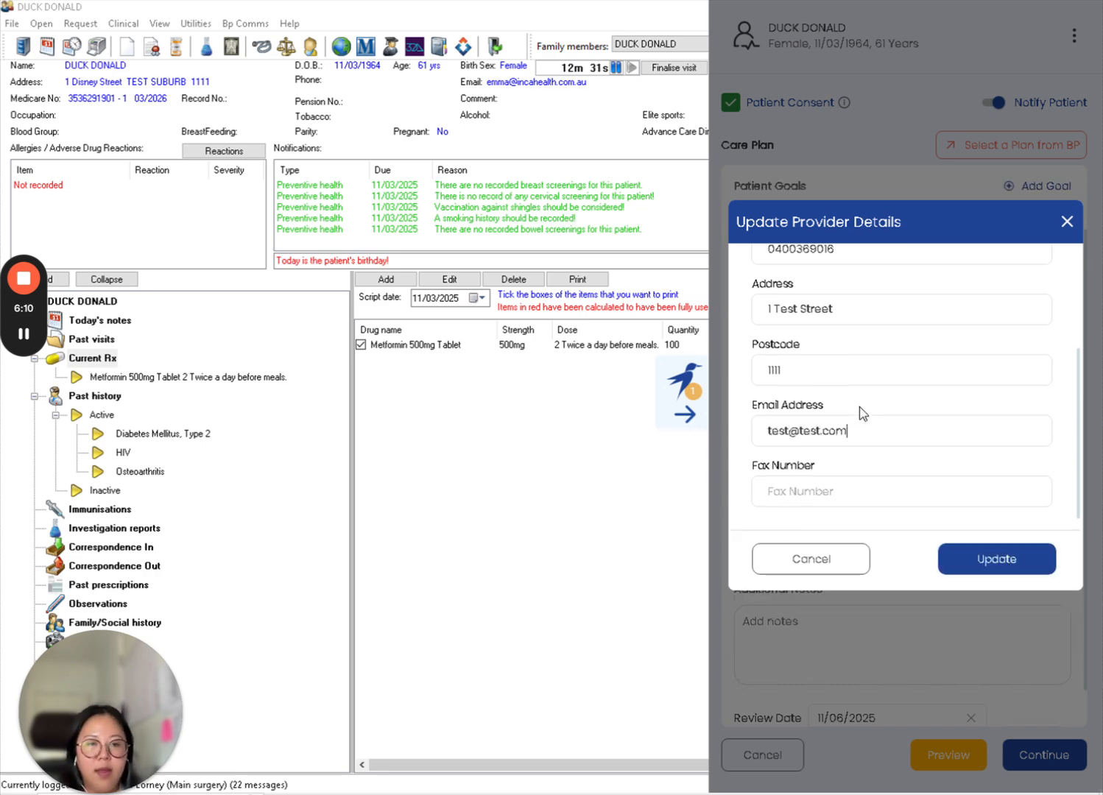
pyautogui.click(988, 558)
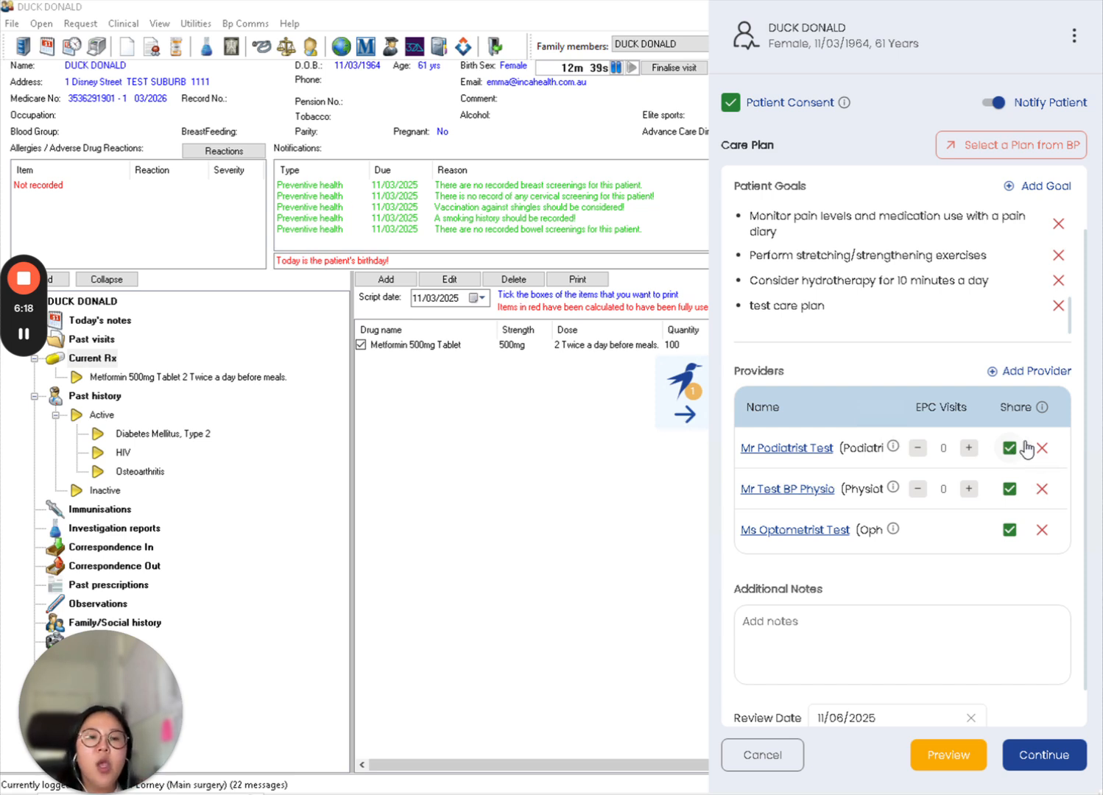
# - Set EPC visits to 2 for the Podiatrist and 1 for the BP Physio, and untick sharing for the Optometrist
pyautogui.click(967, 448)
pyautogui.click(967, 448)
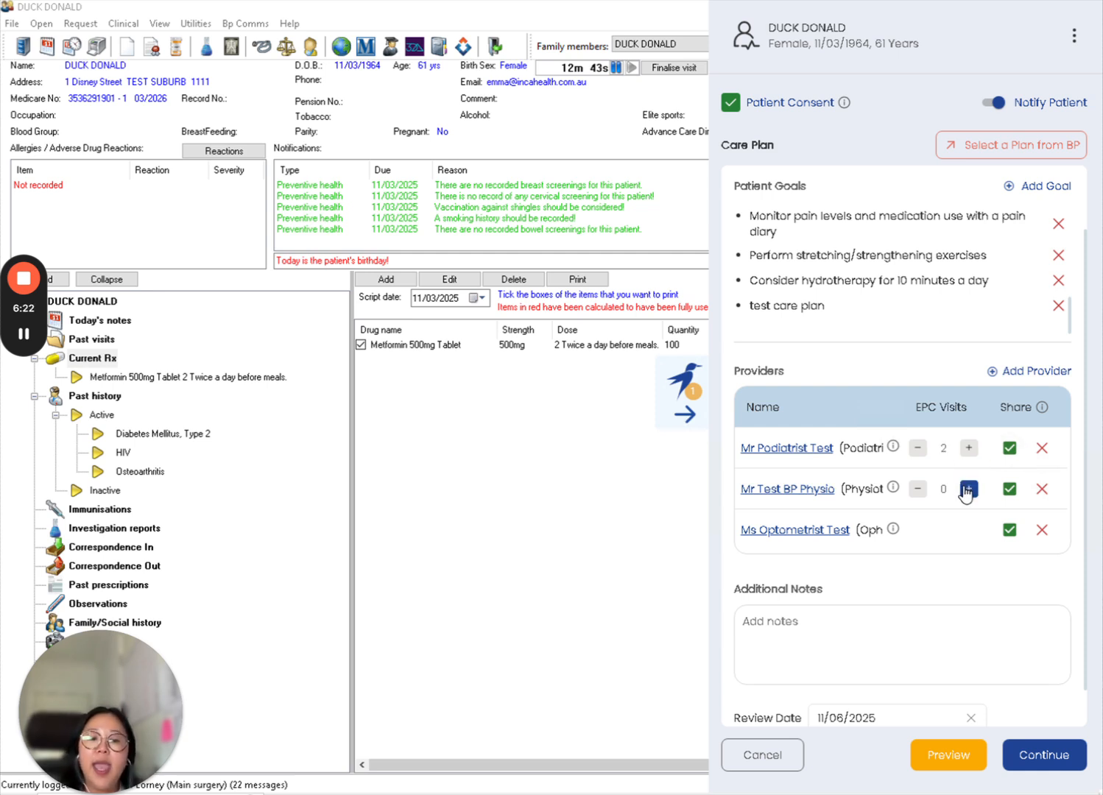
pyautogui.click(968, 490)
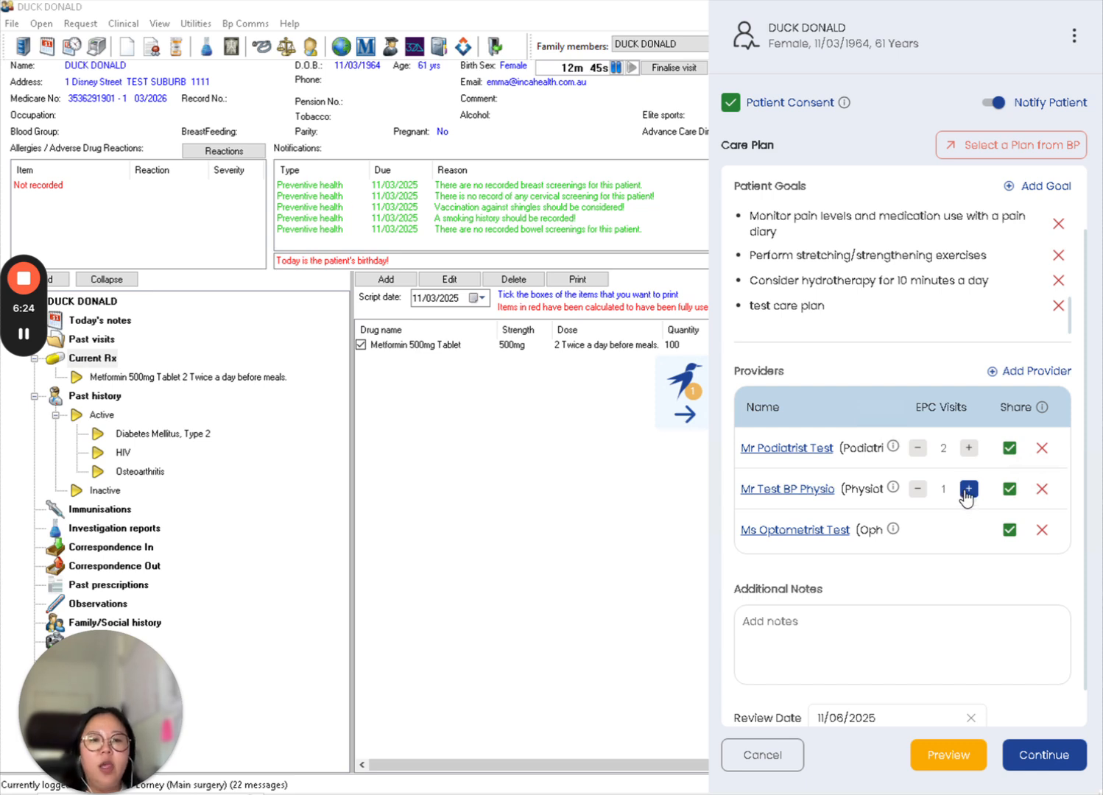
pyautogui.click(1010, 533)
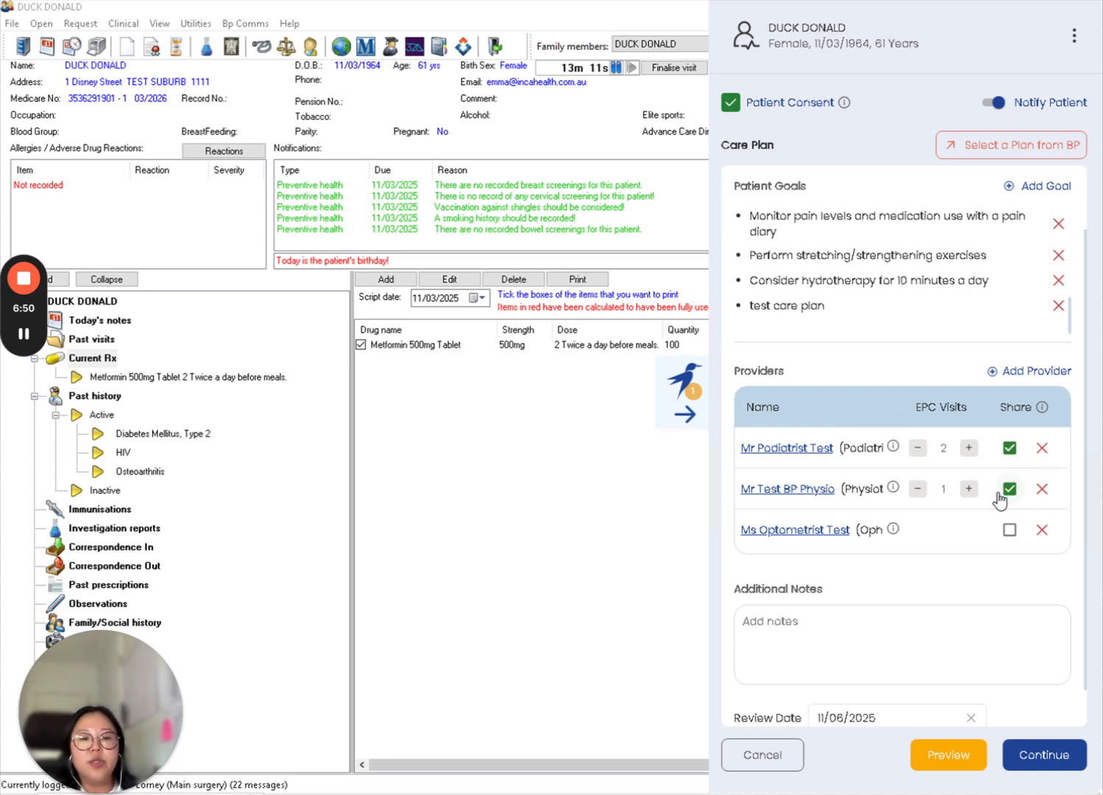
pyautogui.click(943, 489)
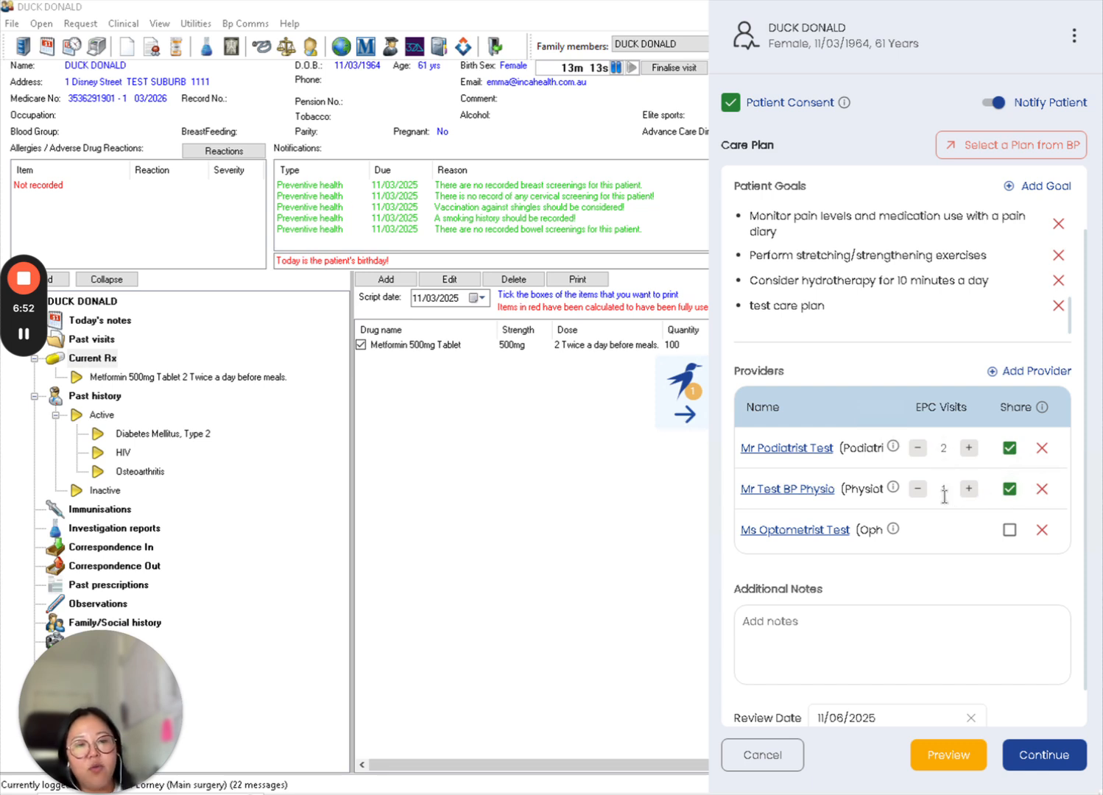
pyautogui.write('1')
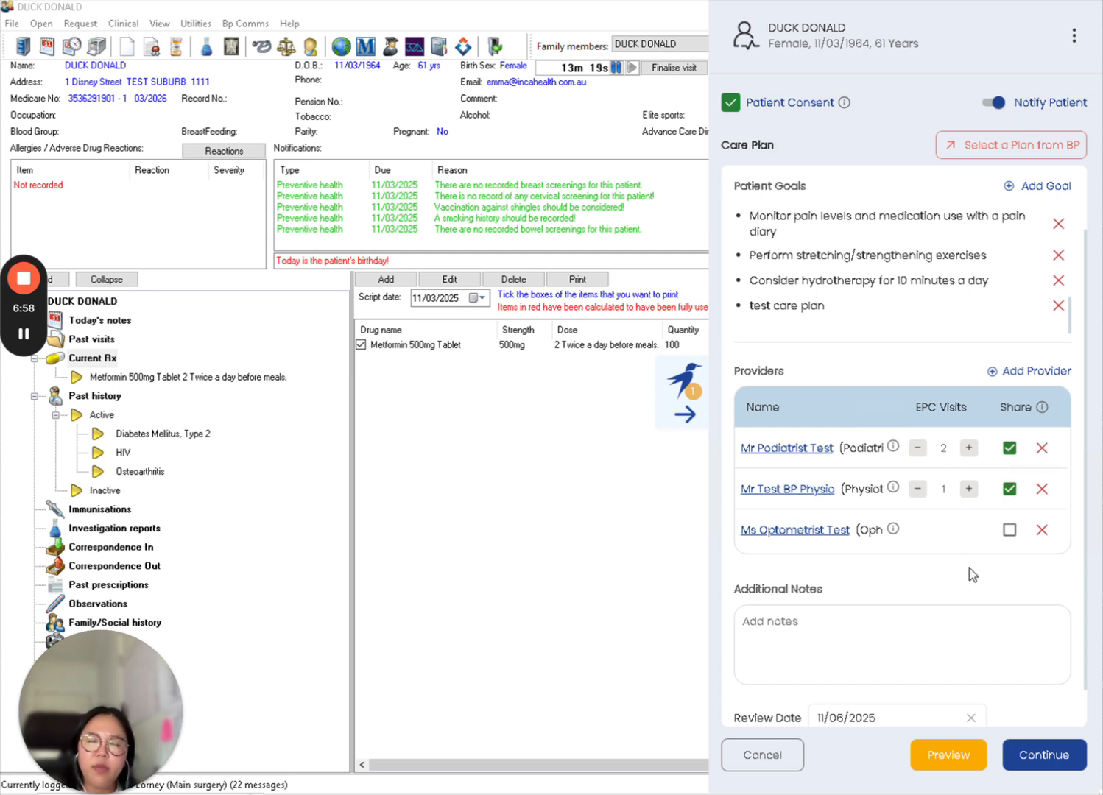
# - Enter "Test care plan" in the additional notes
pyautogui.scroll(-1, 968, 568)
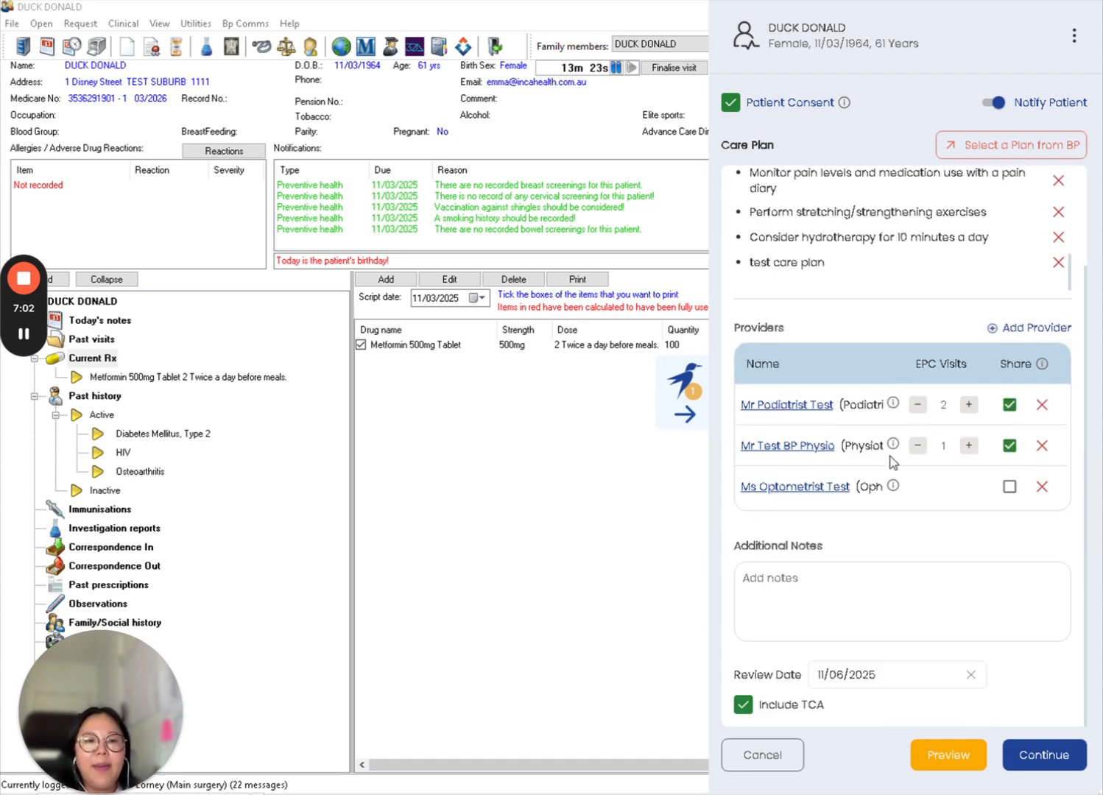
pyautogui.click(912, 602)
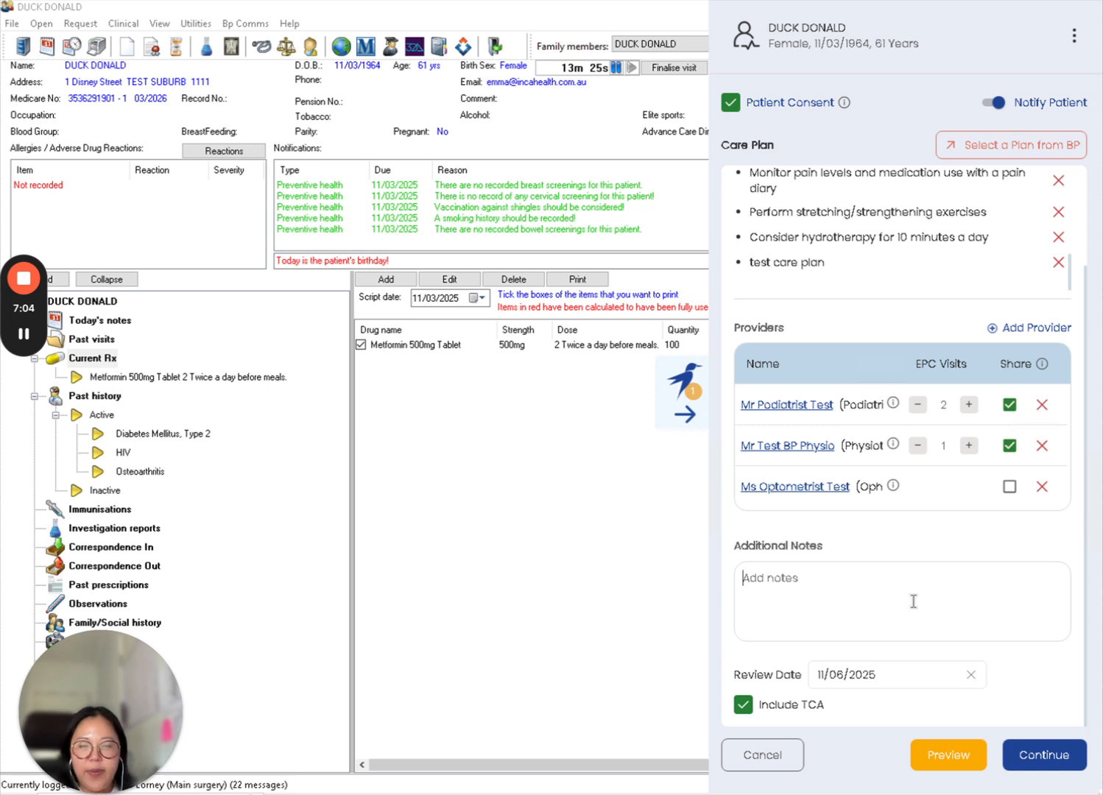
pyautogui.write('Test ca')
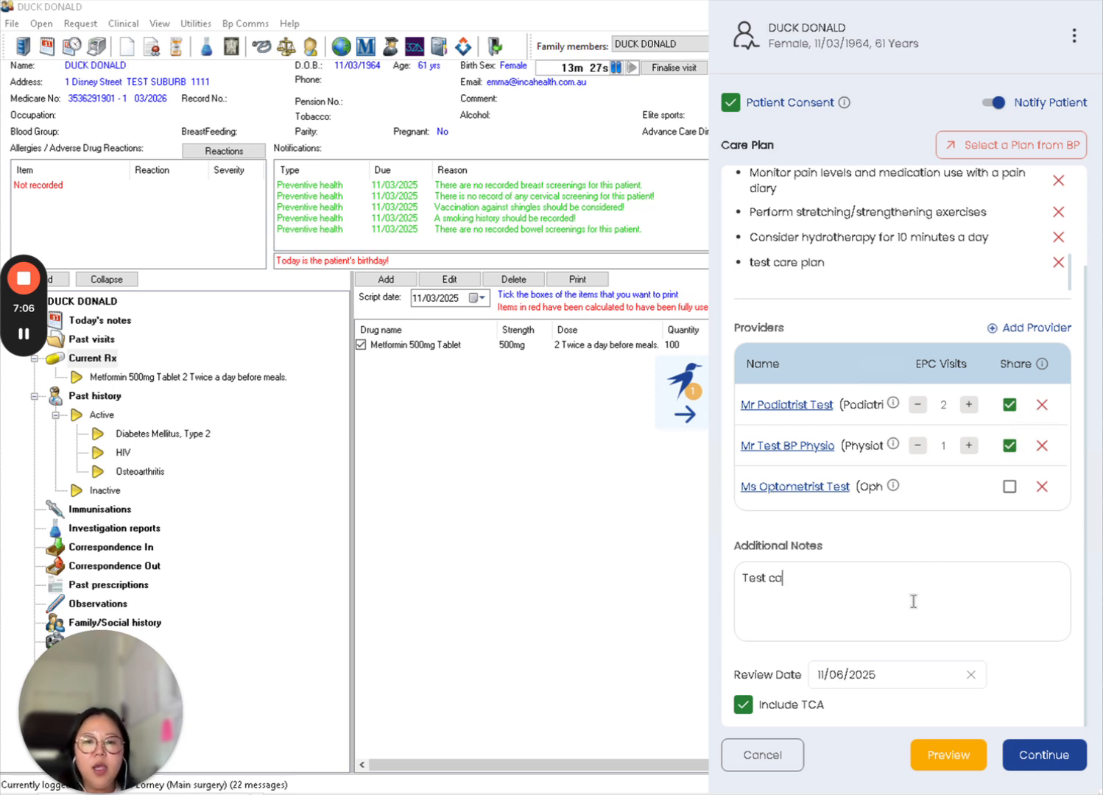
pyautogui.write('re plan')
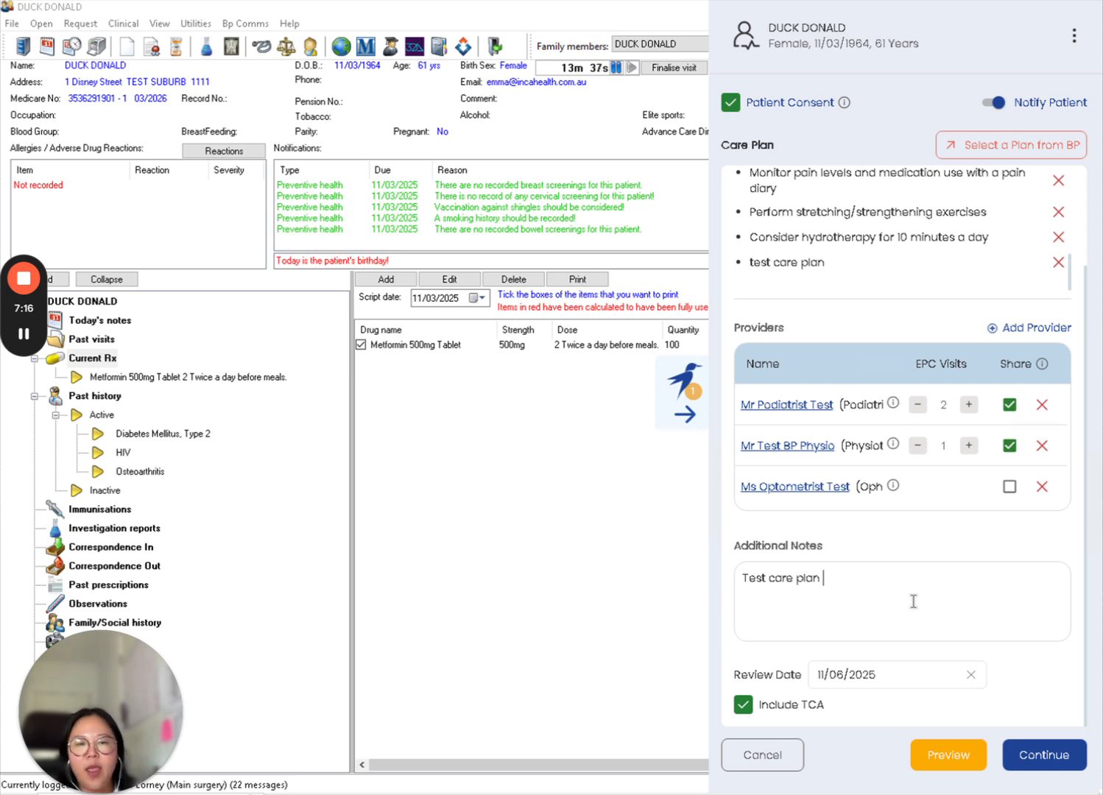
# - Set the review date to 25/06/2025
pyautogui.click(884, 675)
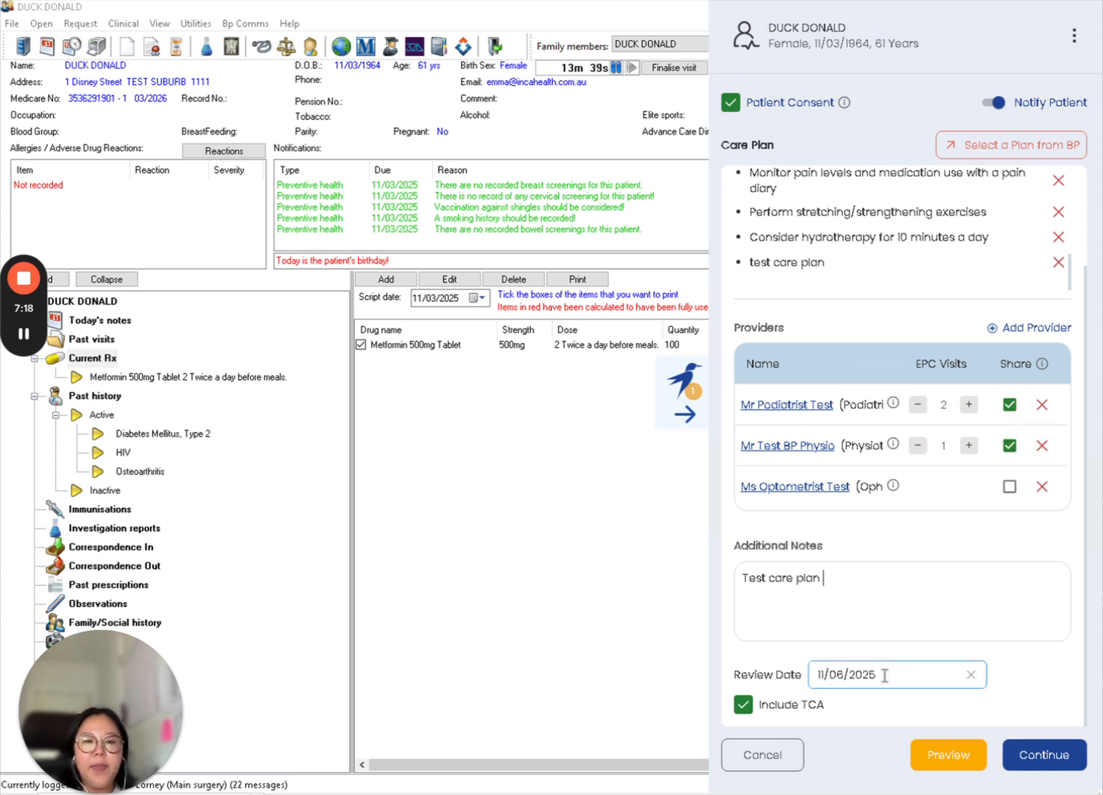
pyautogui.click(883, 675)
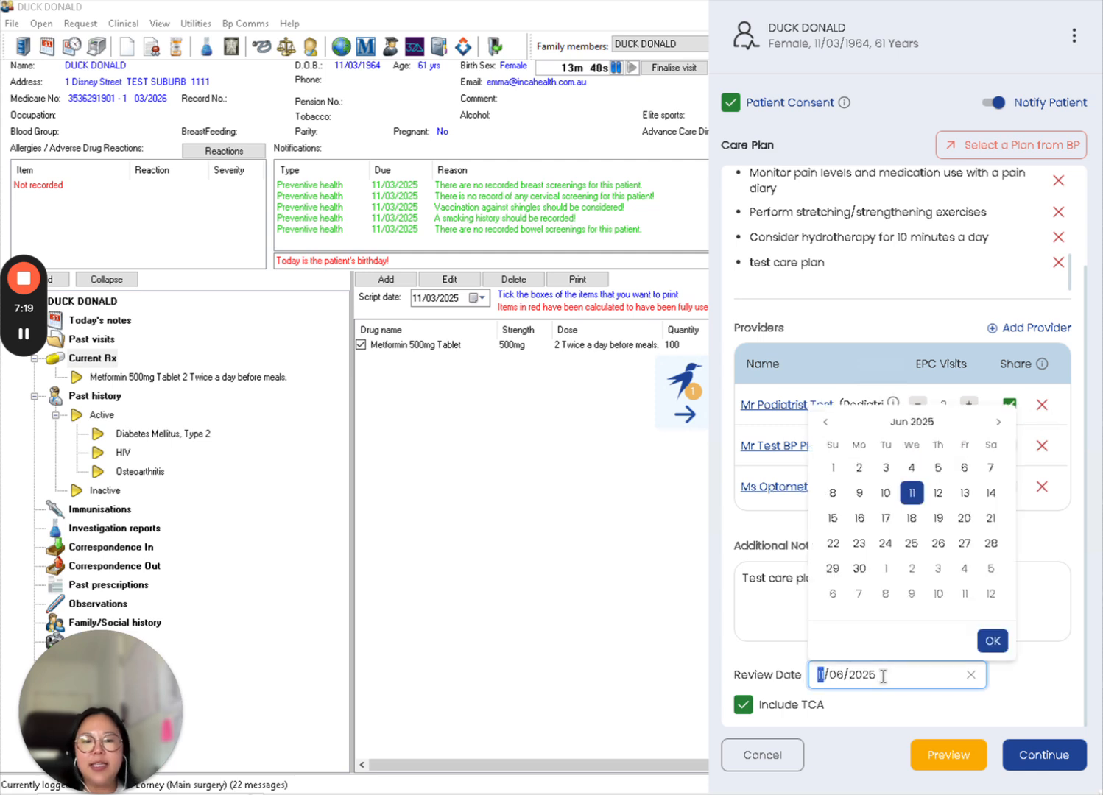
pyautogui.click(913, 543)
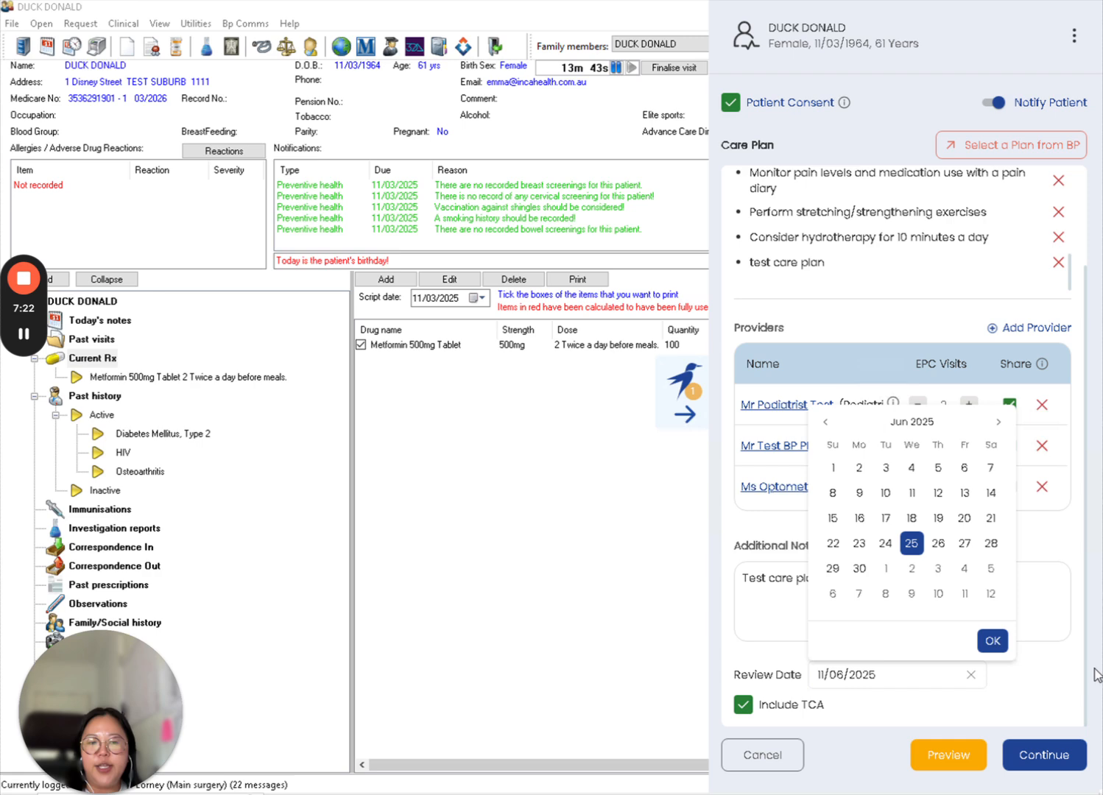
pyautogui.click(995, 638)
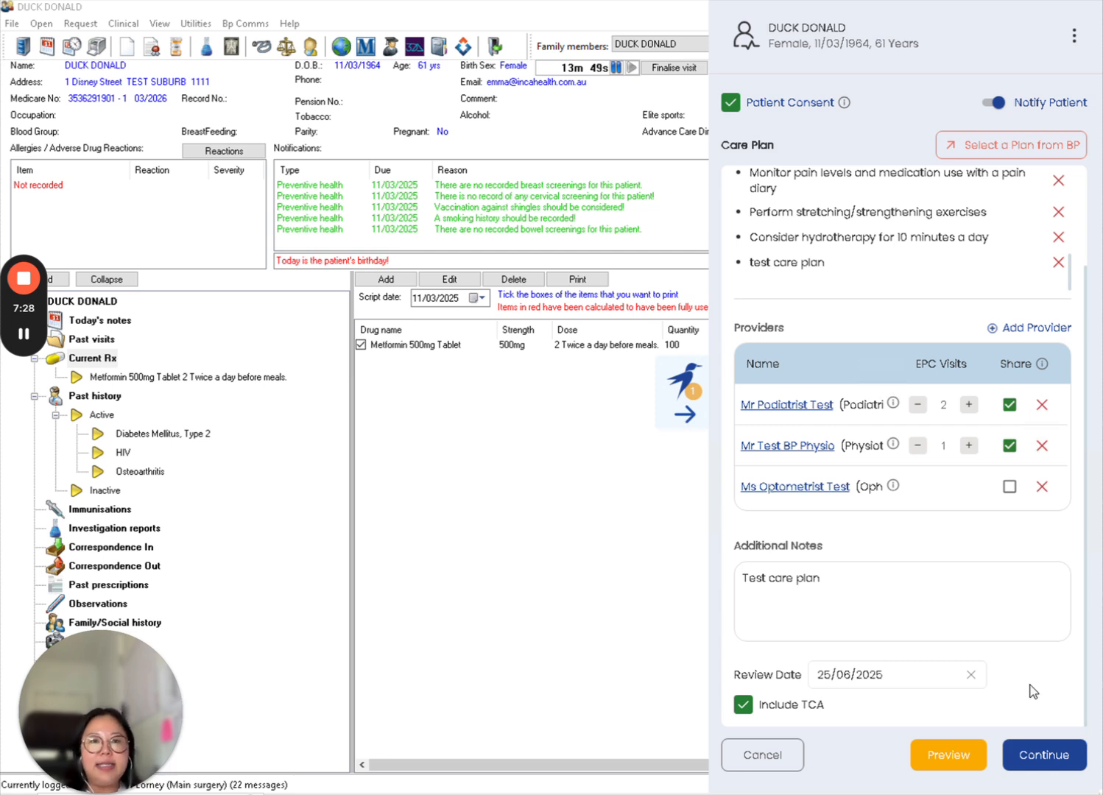
# - Open the GP Management Plan preview and read through its history, outcomes, conditions, goals and providers
pyautogui.click(956, 754)
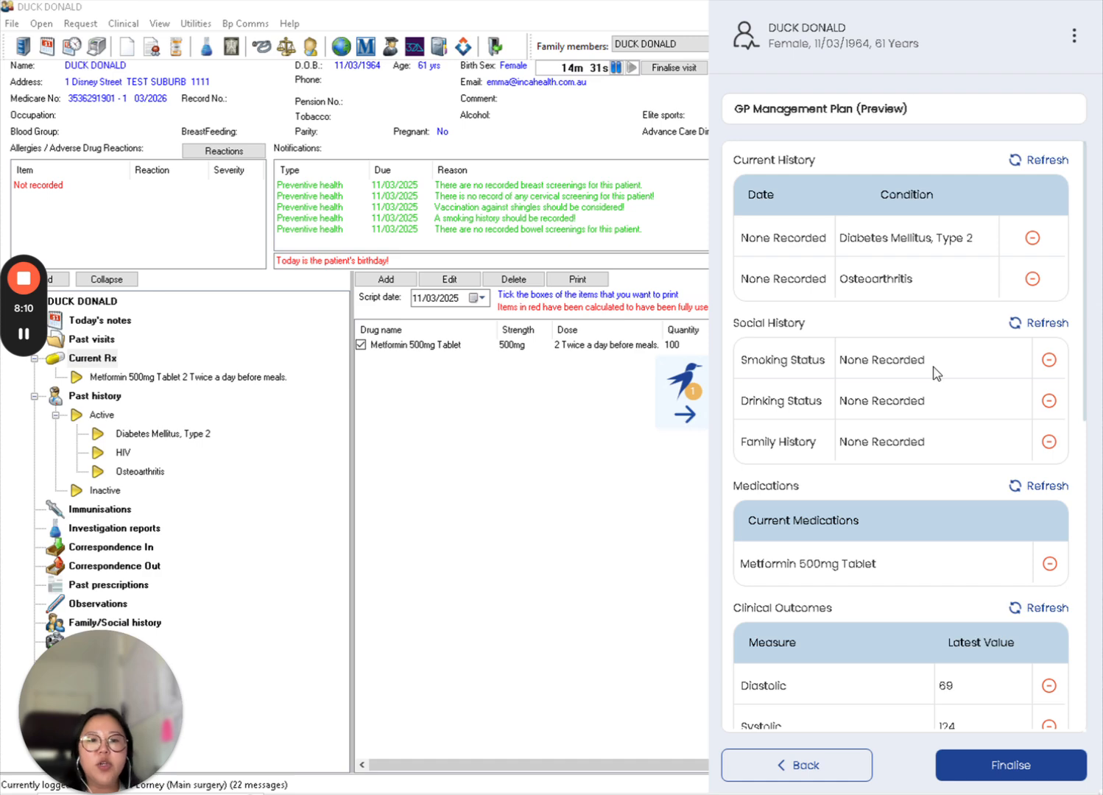
pyautogui.scroll(-2, 936, 373)
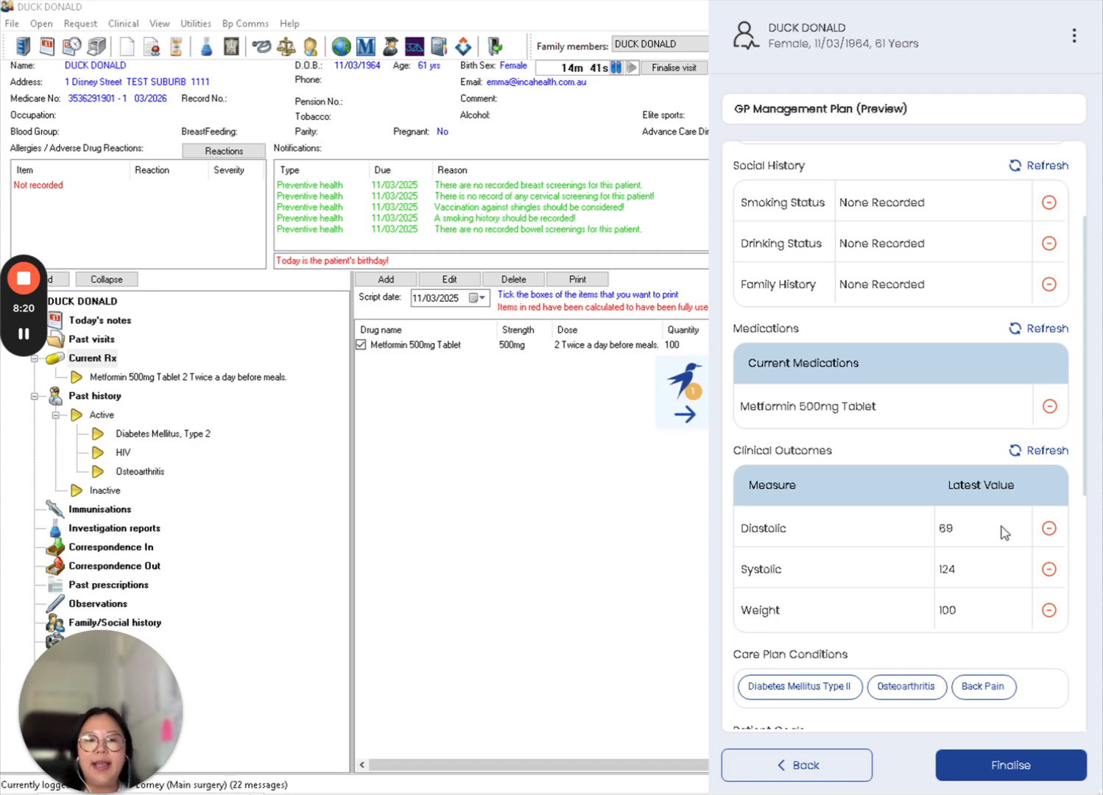
pyautogui.scroll(-3, 1001, 527)
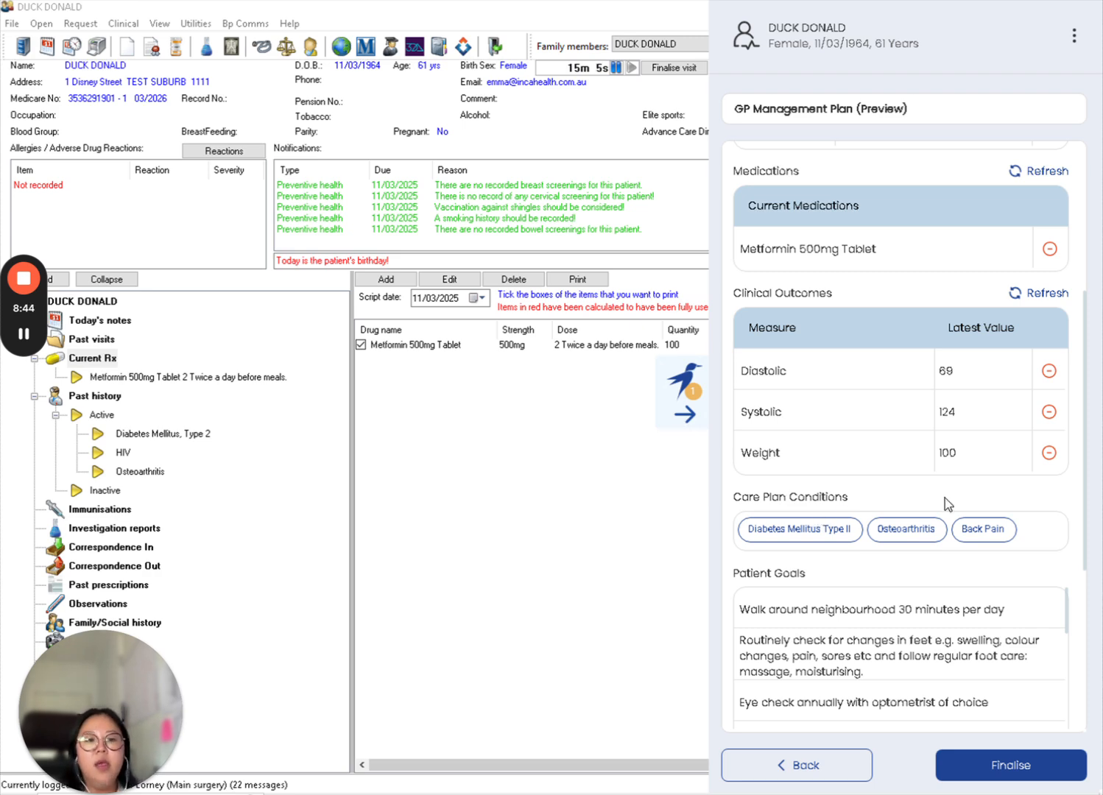
pyautogui.scroll(-3, 945, 498)
pyautogui.scroll(-1, 945, 499)
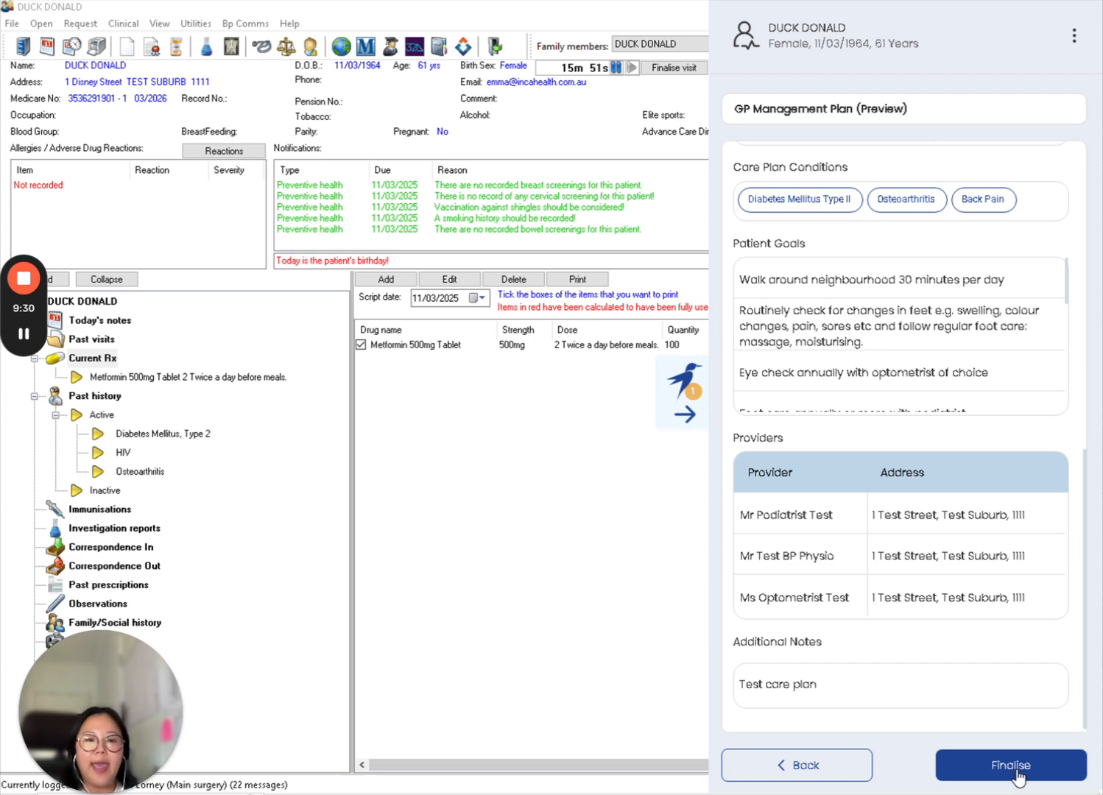
# - Finalise the care plan, choosing to finalise rather than save as draft, and close the confirmation
pyautogui.click(1018, 774)
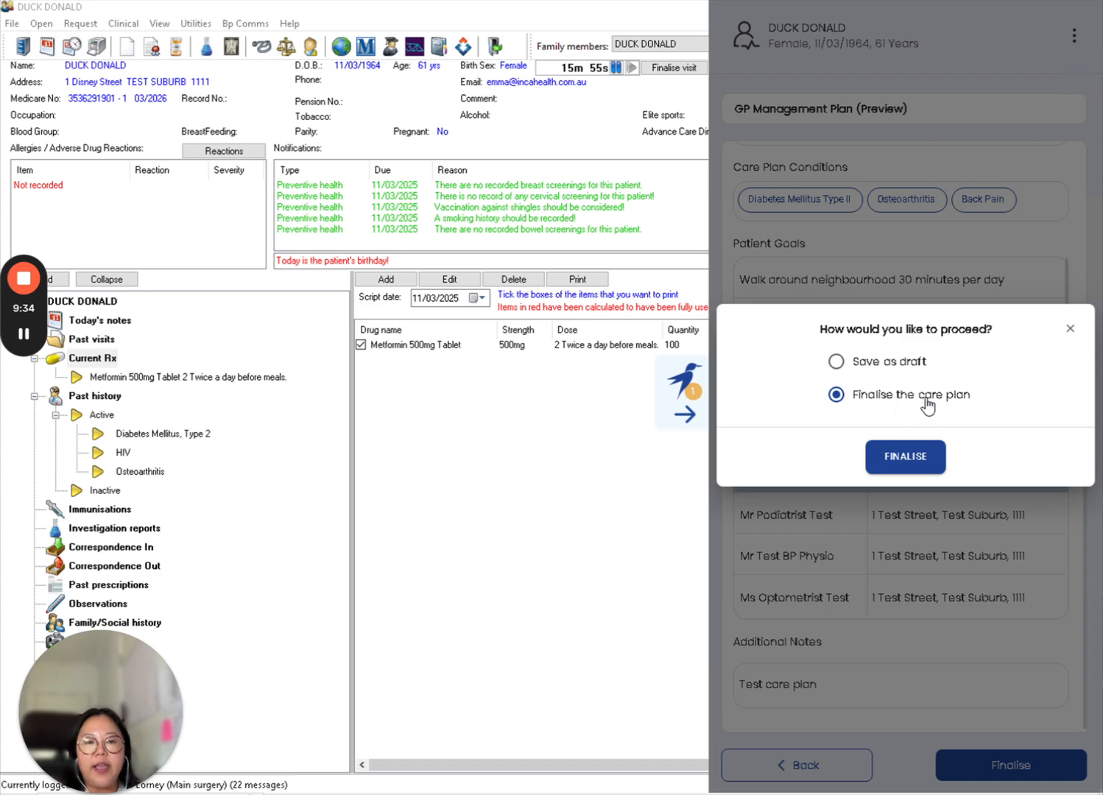
pyautogui.click(925, 456)
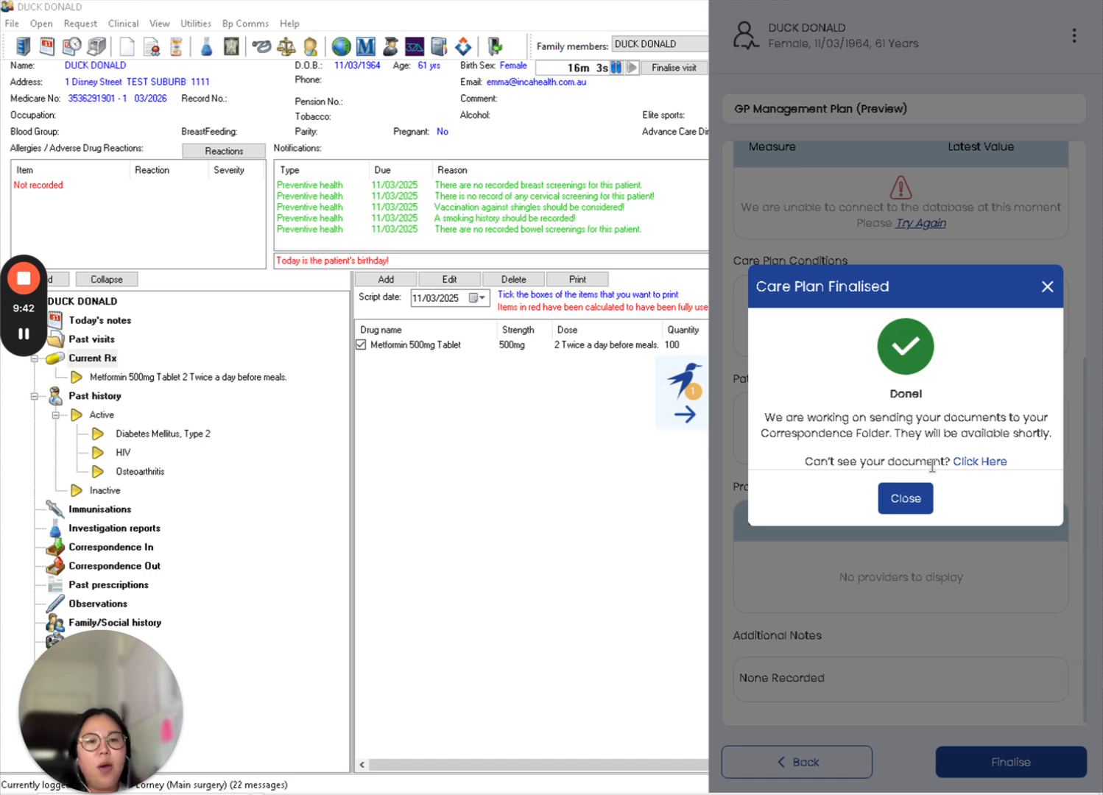
pyautogui.click(905, 498)
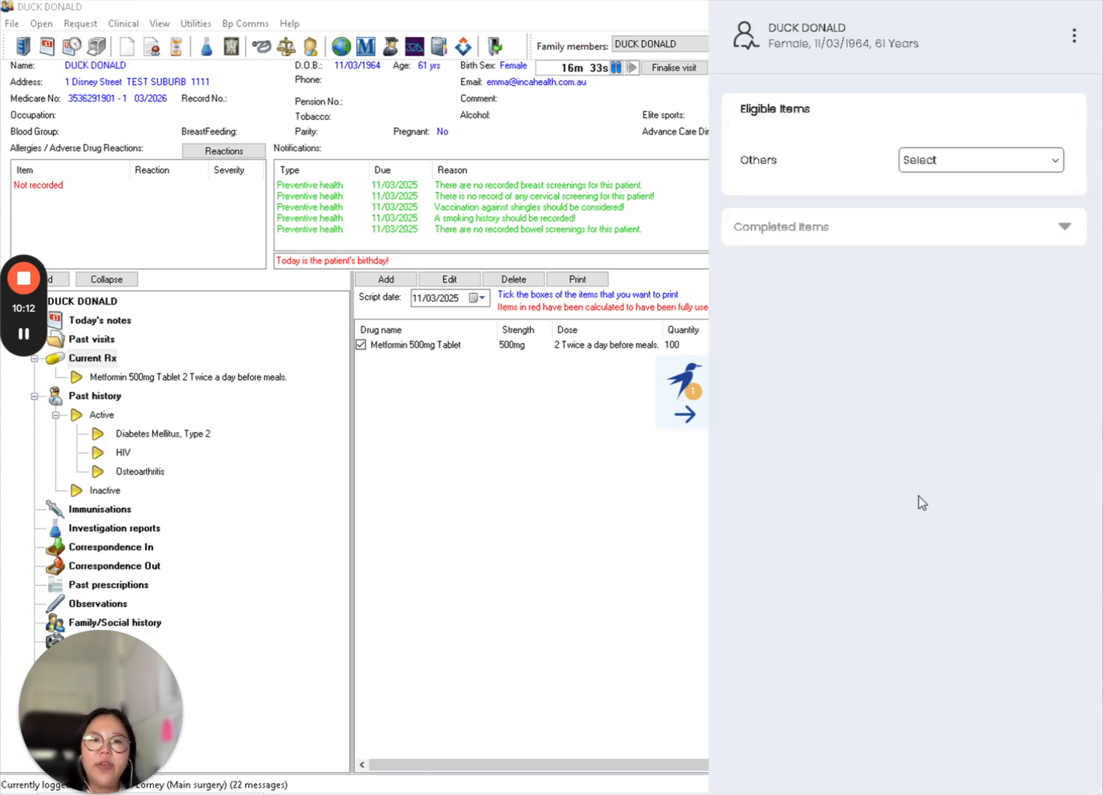
# - Inspect the completed items and the other eligible items, then collapse the care-planning panel
pyautogui.click(890, 228)
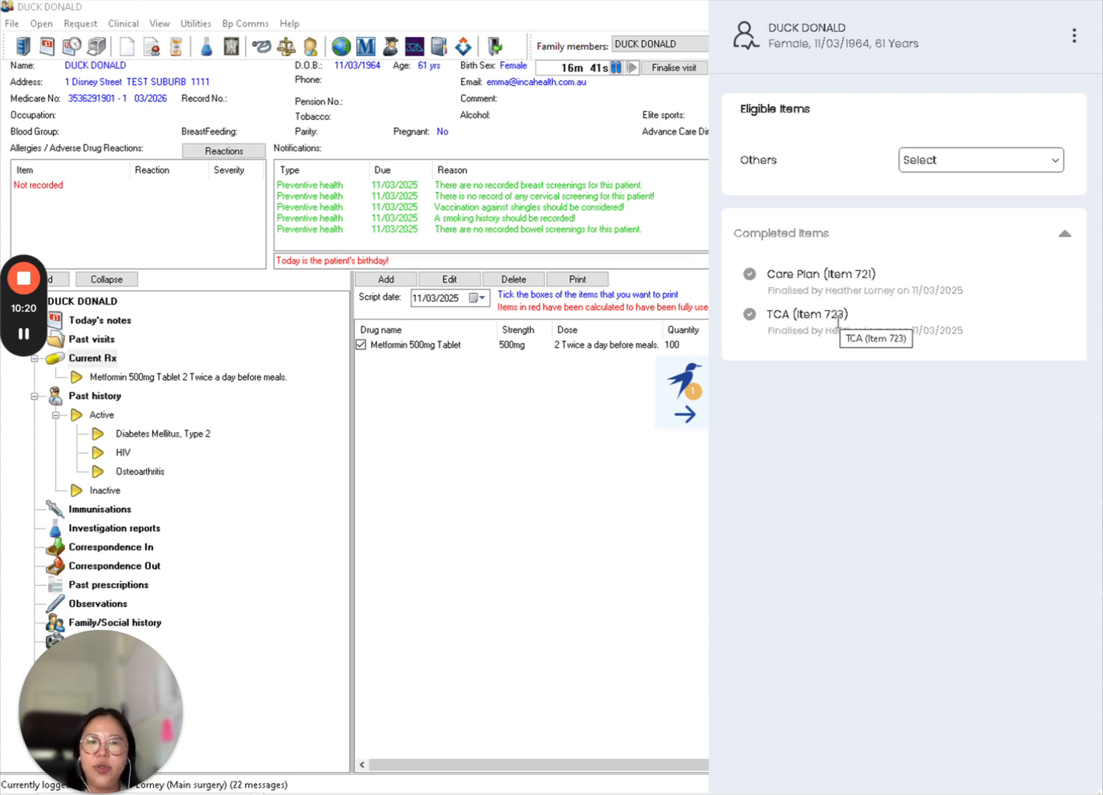
pyautogui.click(962, 169)
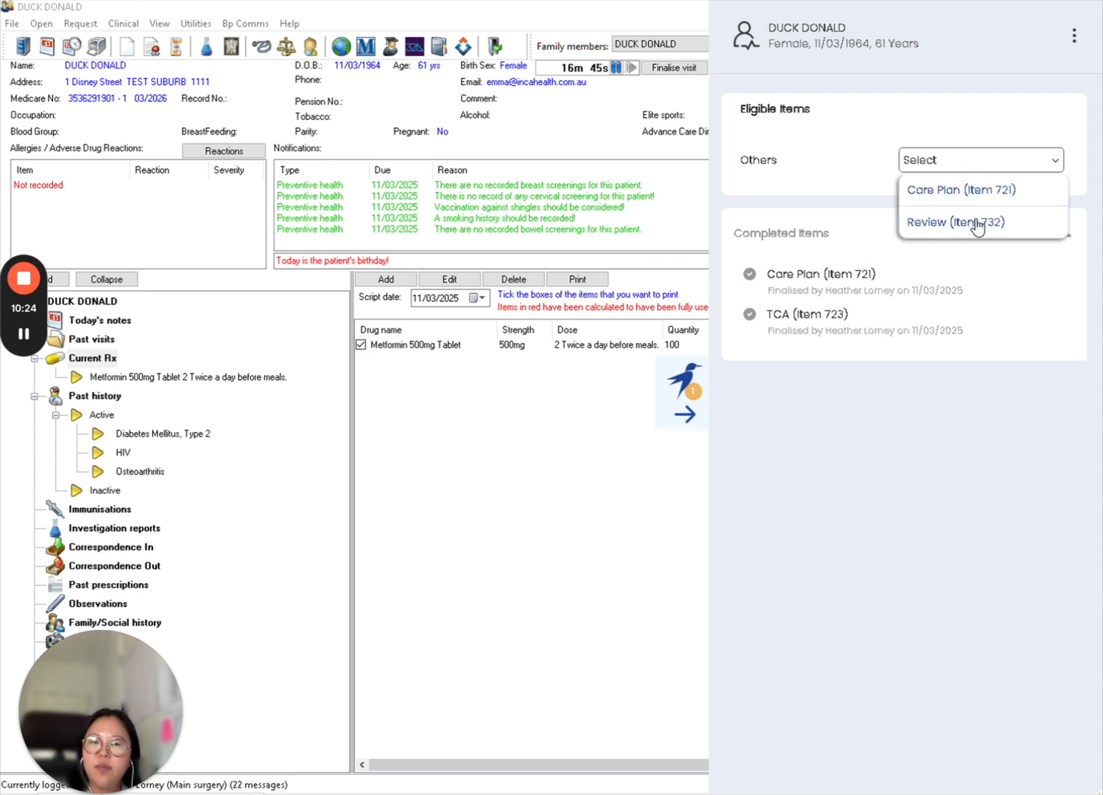
pyautogui.click(979, 59)
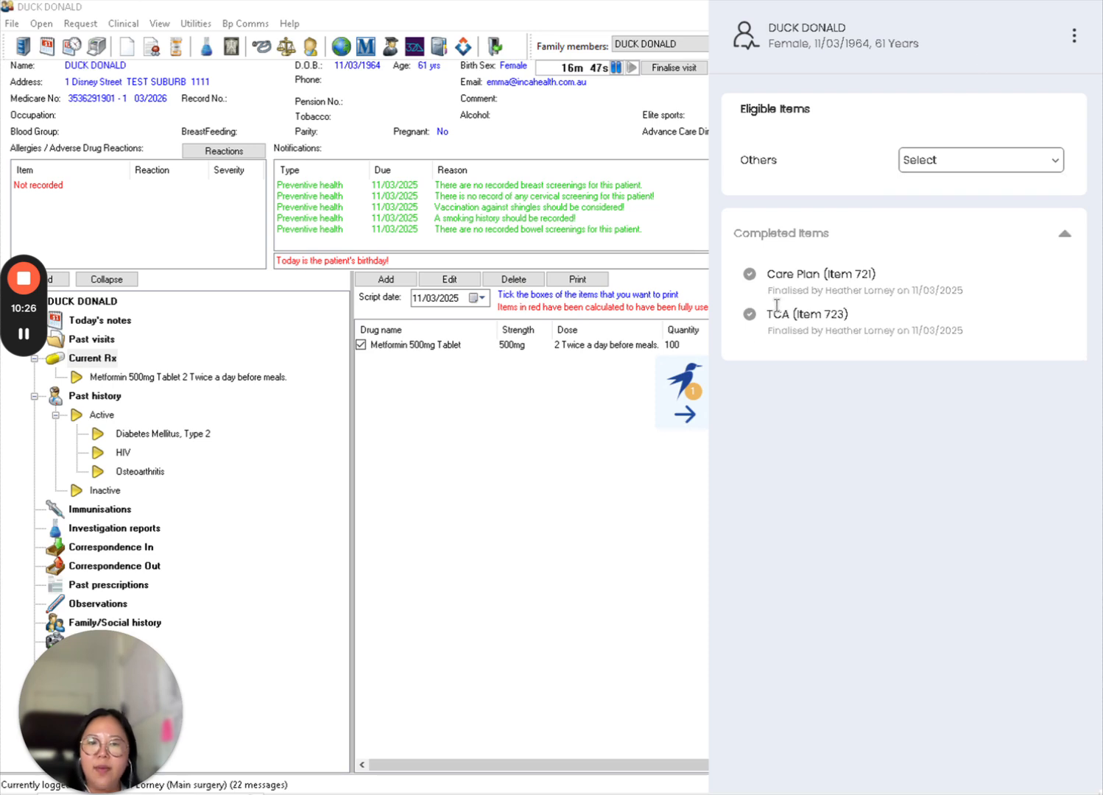
pyautogui.click(688, 409)
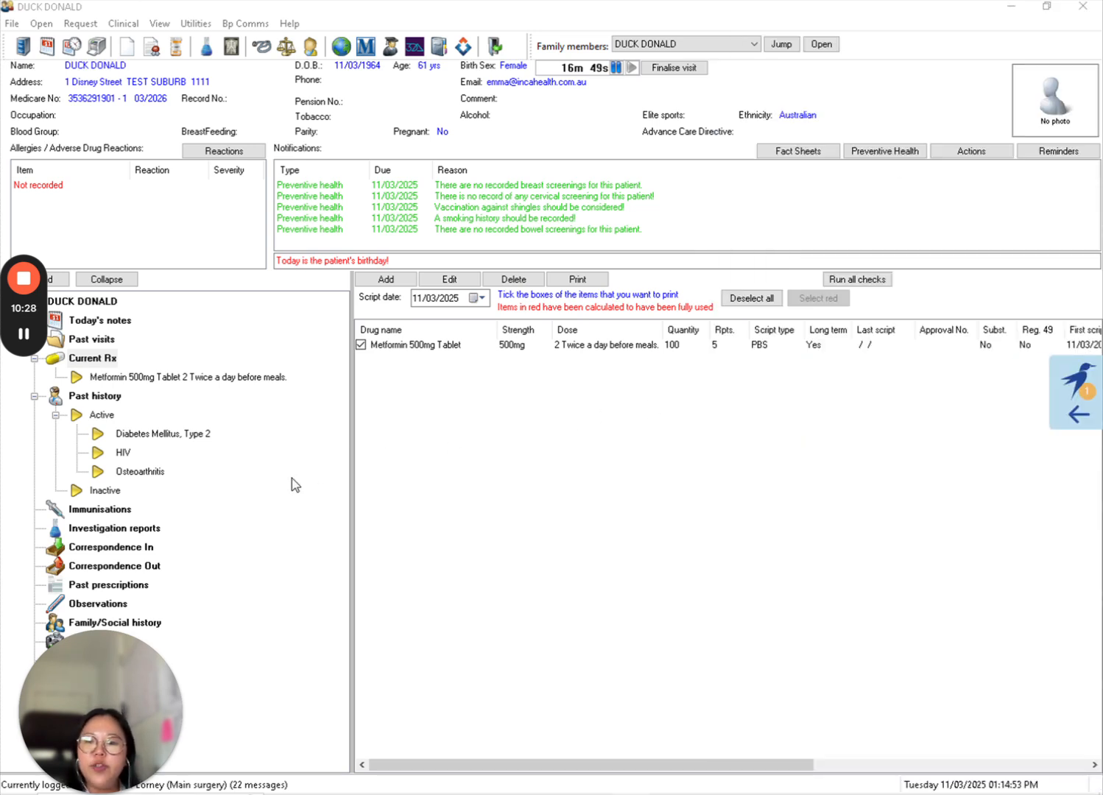
# - Open the patient's outgoing correspondence and refresh the list
pyautogui.click(150, 565)
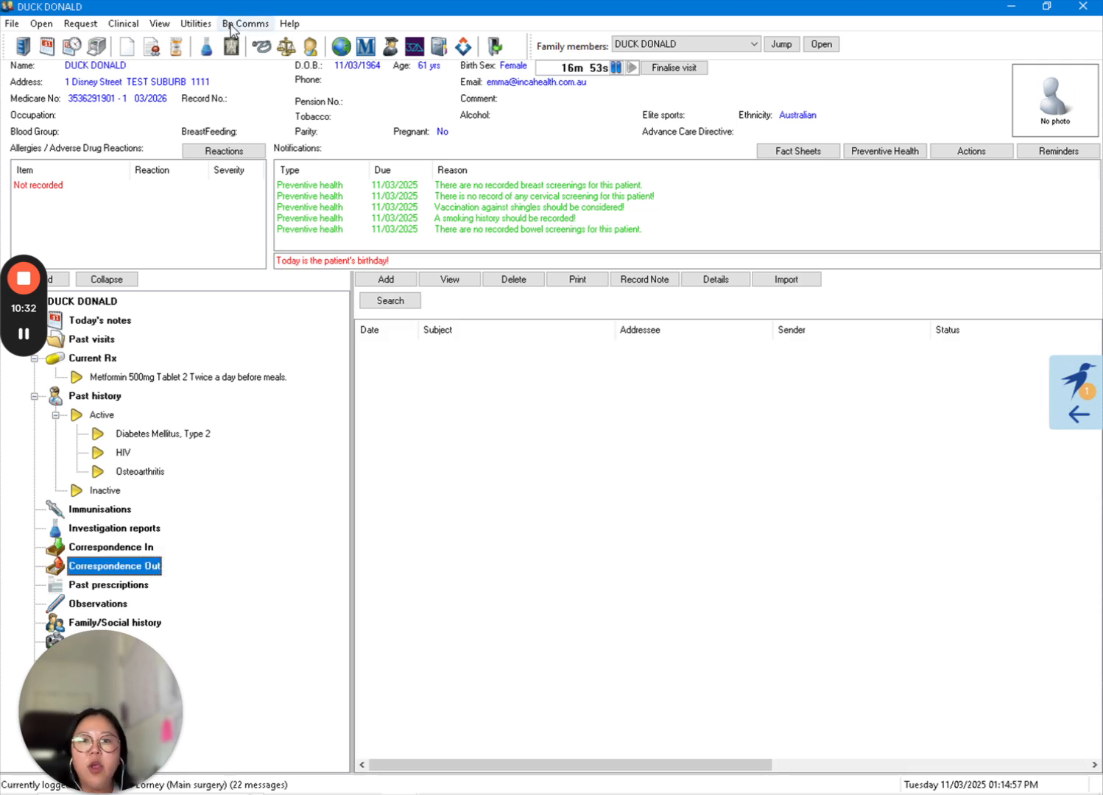
pyautogui.click(196, 24)
pyautogui.moveTo(161, 27)
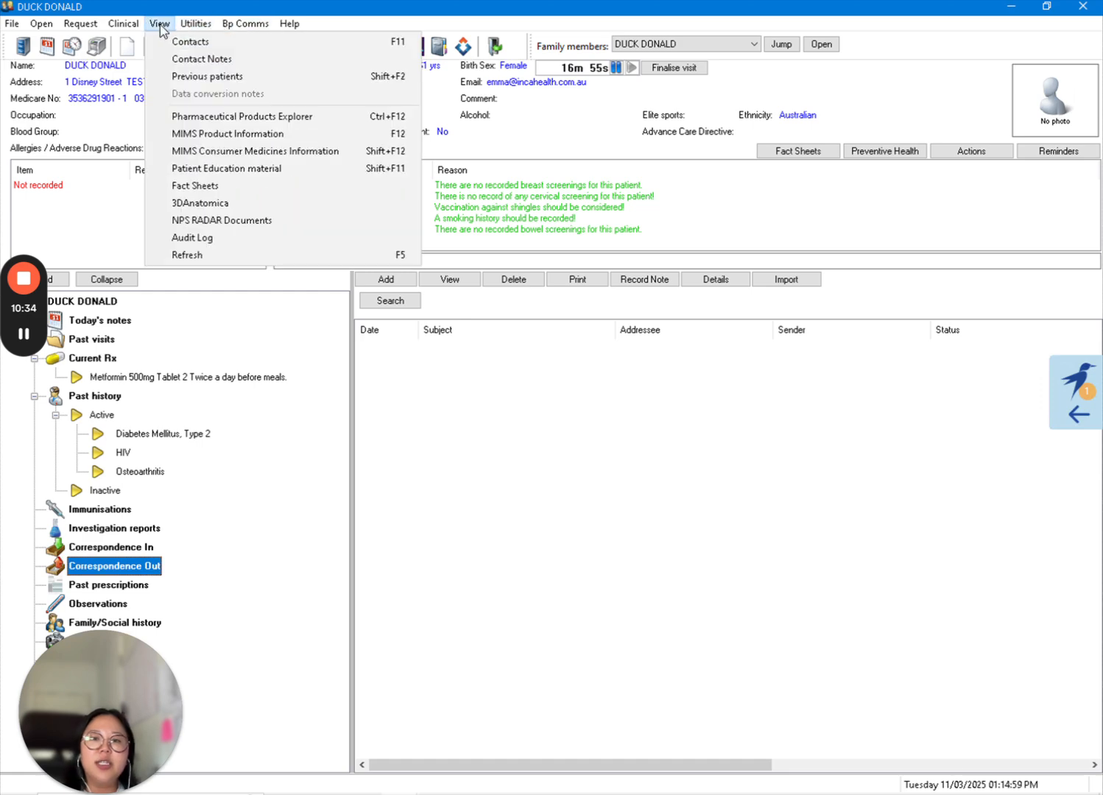
pyautogui.click(209, 254)
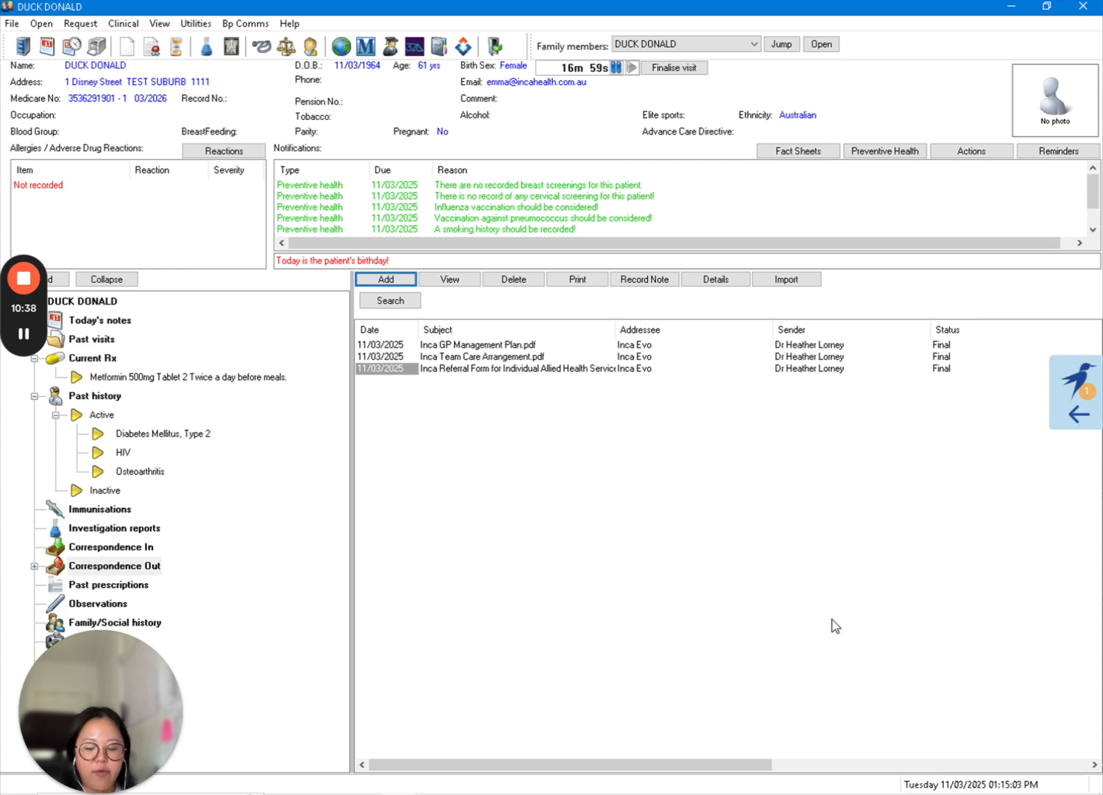
# - Open the Inca GP Management Plan PDF and read through its conditions, care team, history, outcomes and goals
pyautogui.click(495, 346)
pyautogui.doubleClick(496, 347)
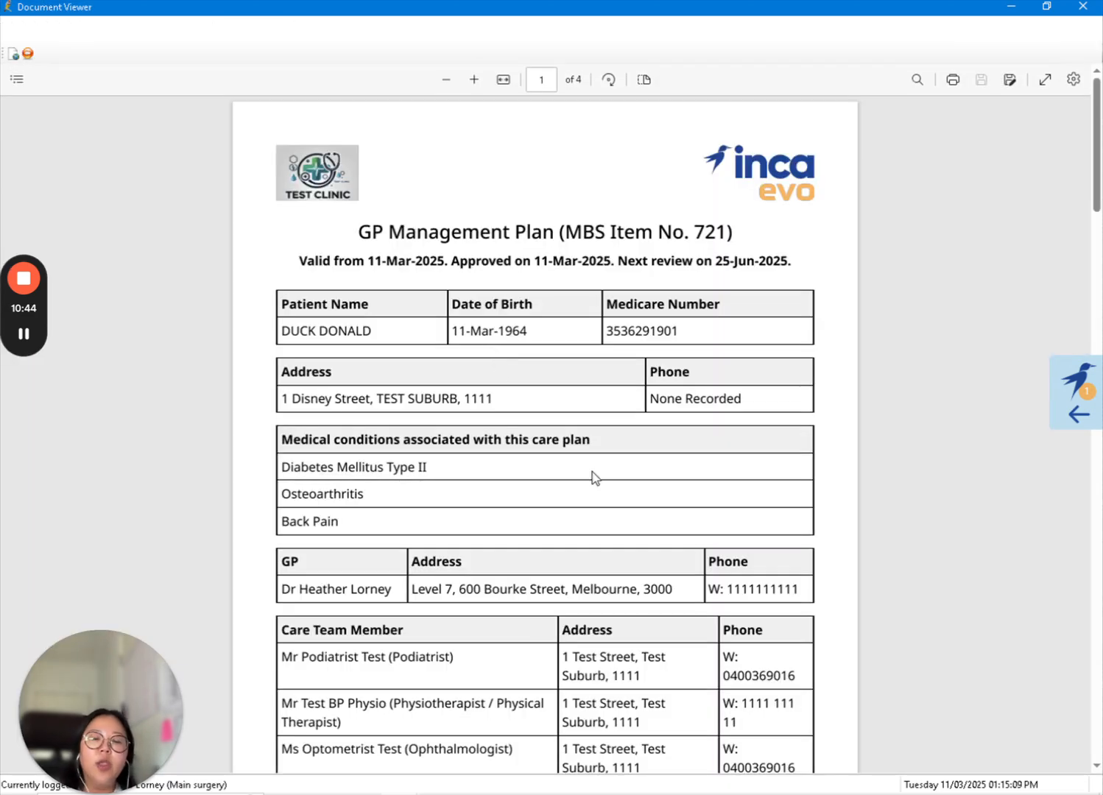
pyautogui.scroll(-1, 596, 479)
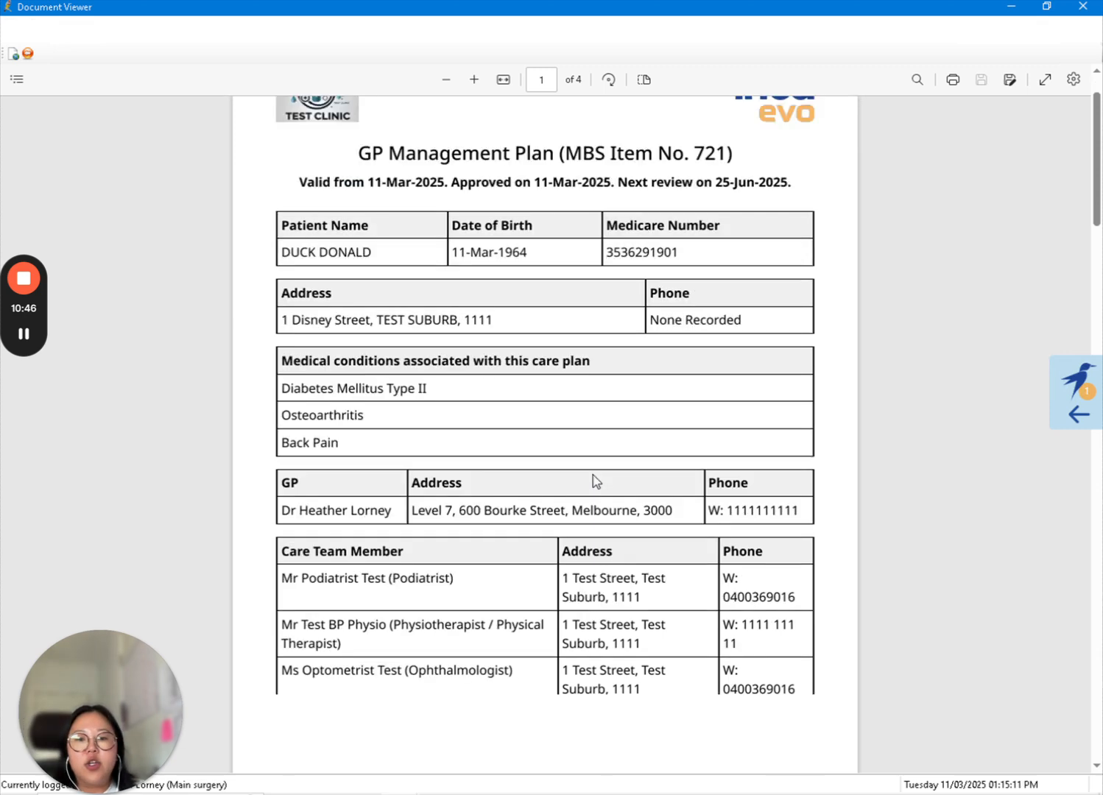
pyautogui.scroll(-6, 595, 482)
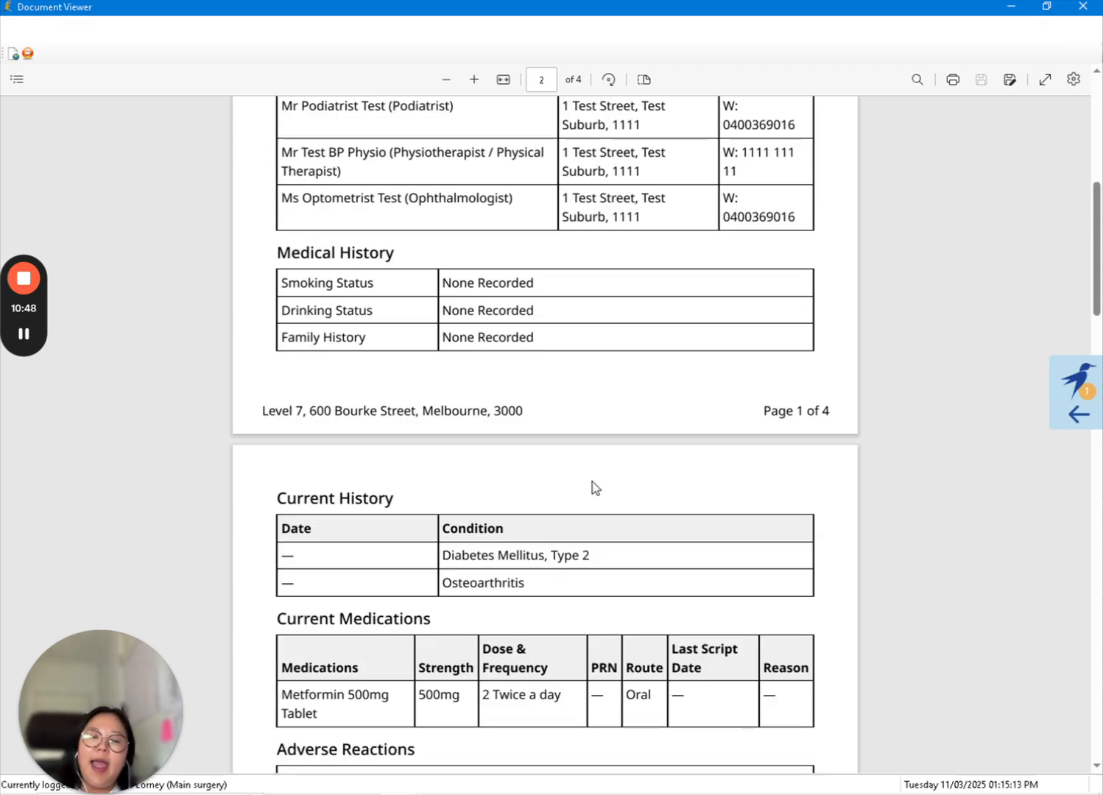
pyautogui.scroll(-2, 596, 487)
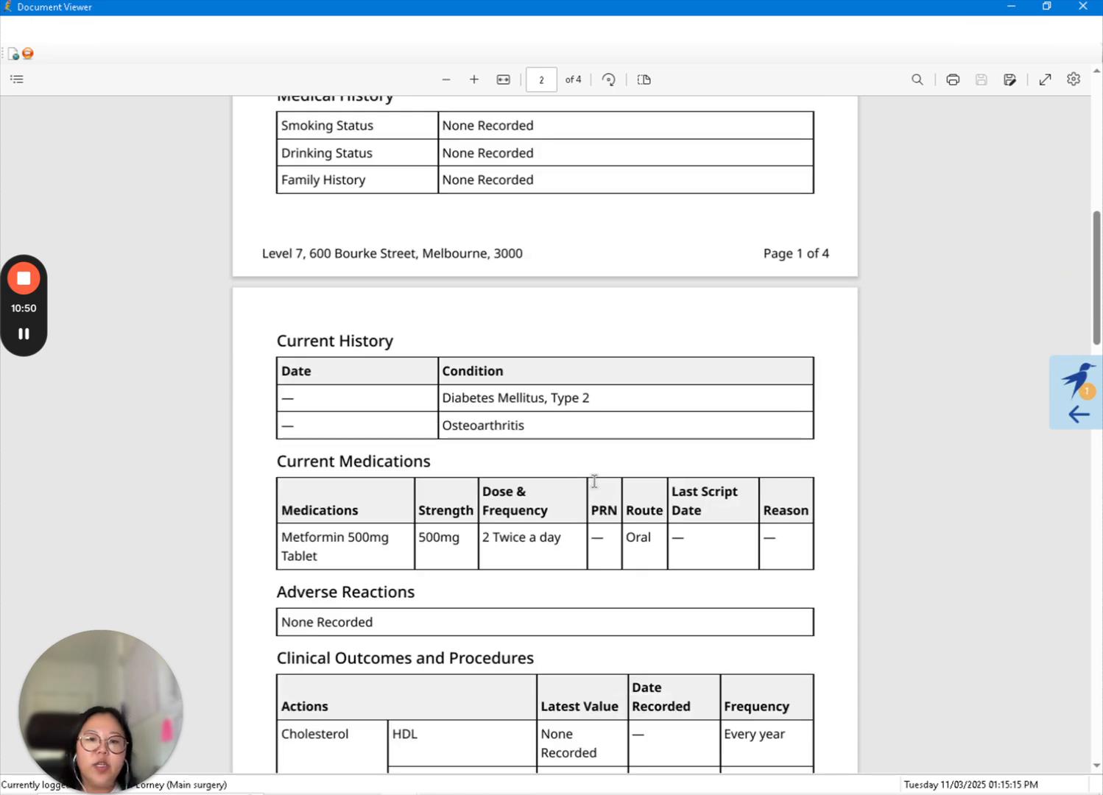
pyautogui.scroll(-2, 594, 482)
pyautogui.scroll(-4, 594, 486)
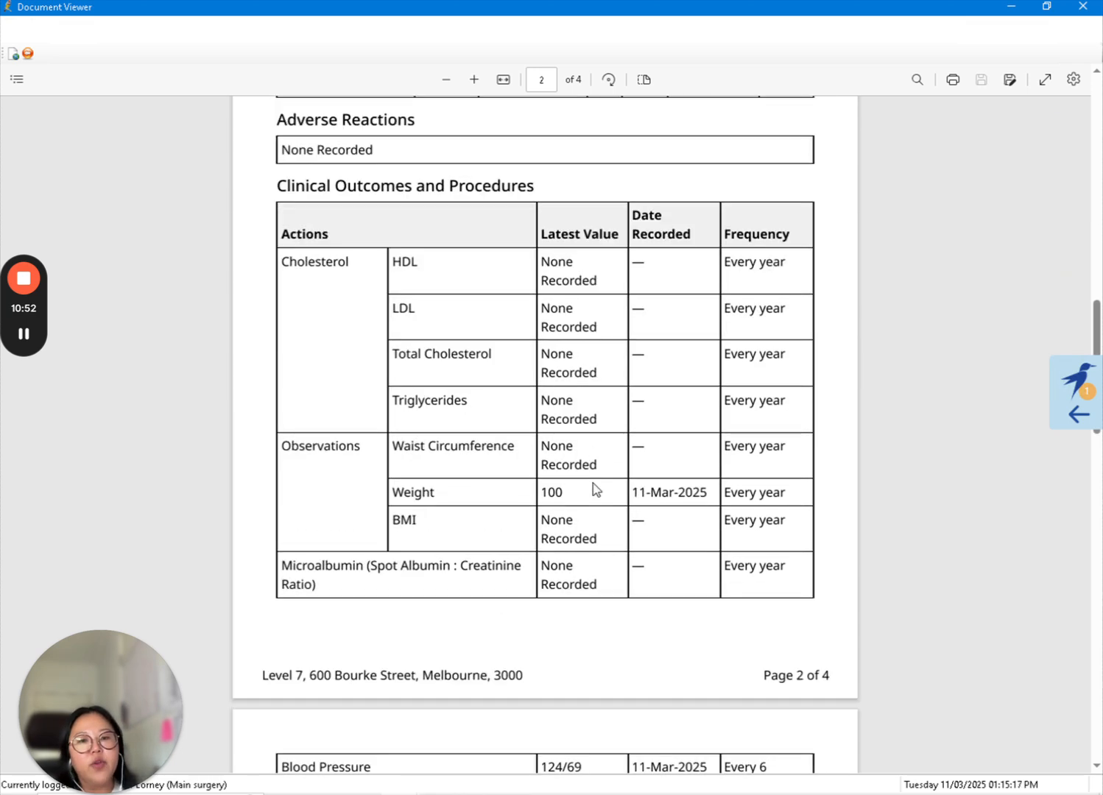
pyautogui.scroll(-11, 595, 489)
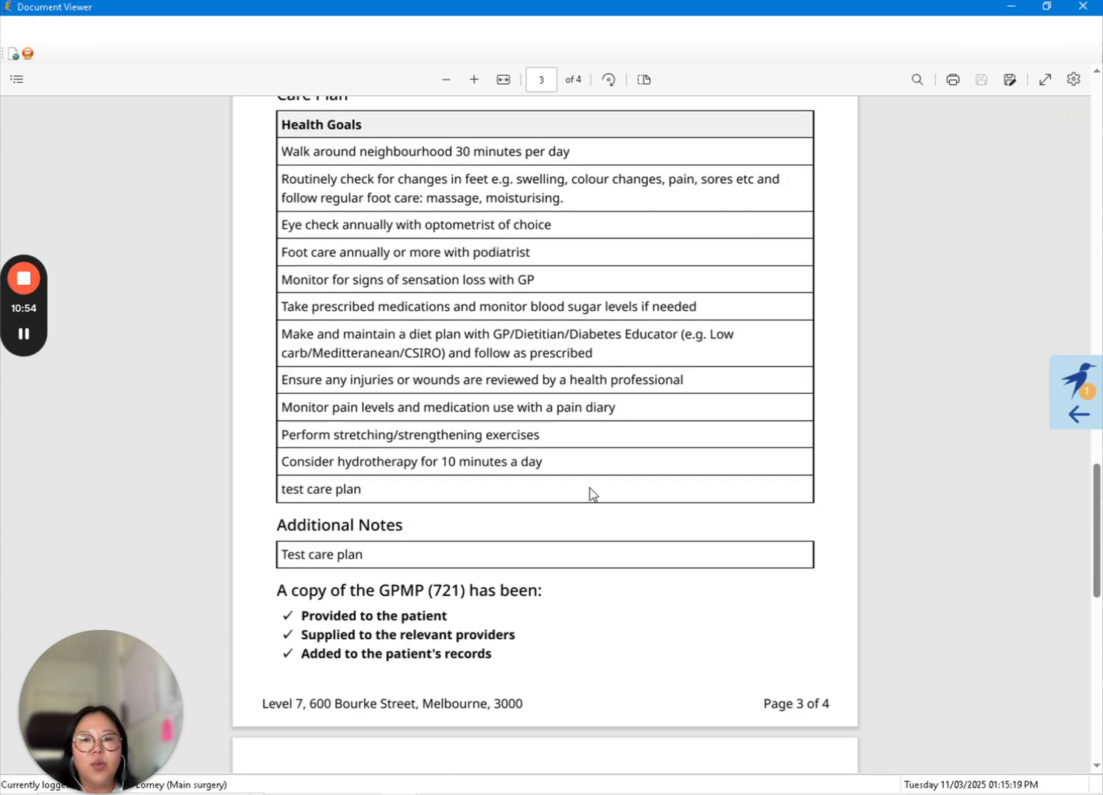
pyautogui.click(1009, 7)
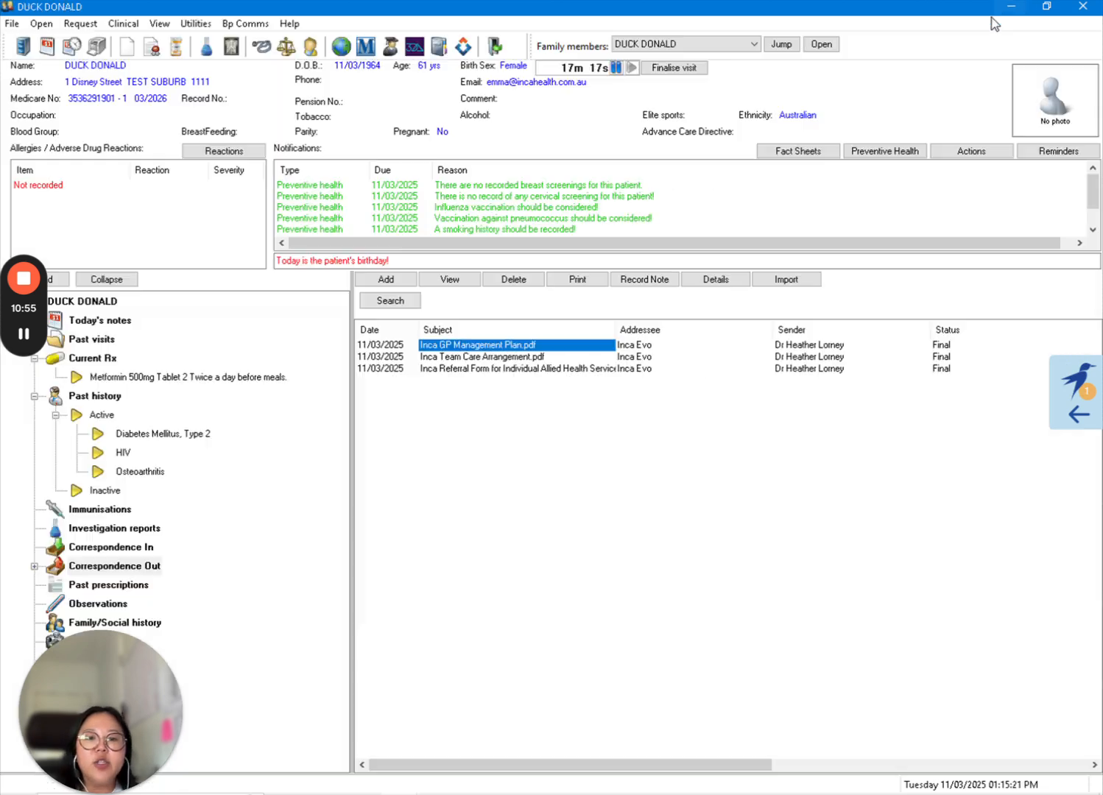
# - Open the Inca Referral Form for Individual Allied Health Services, review it, and close the viewer
pyautogui.doubleClick(564, 368)
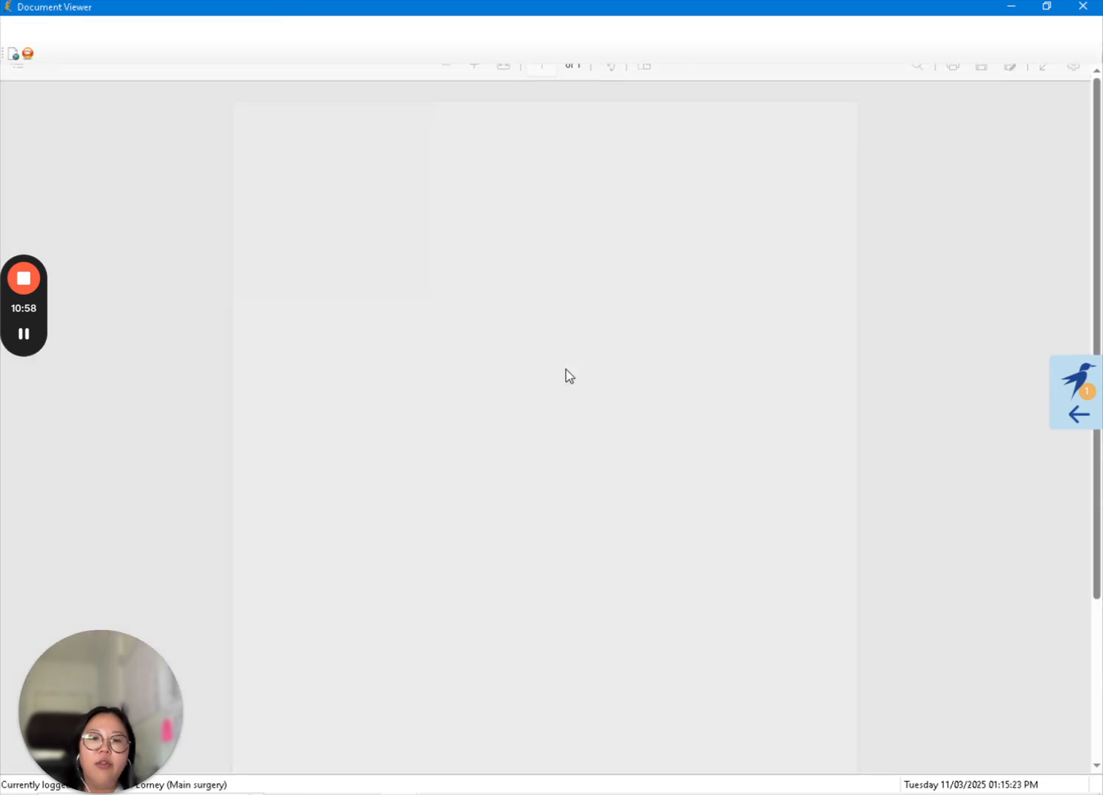
pyautogui.scroll(-1, 851, 508)
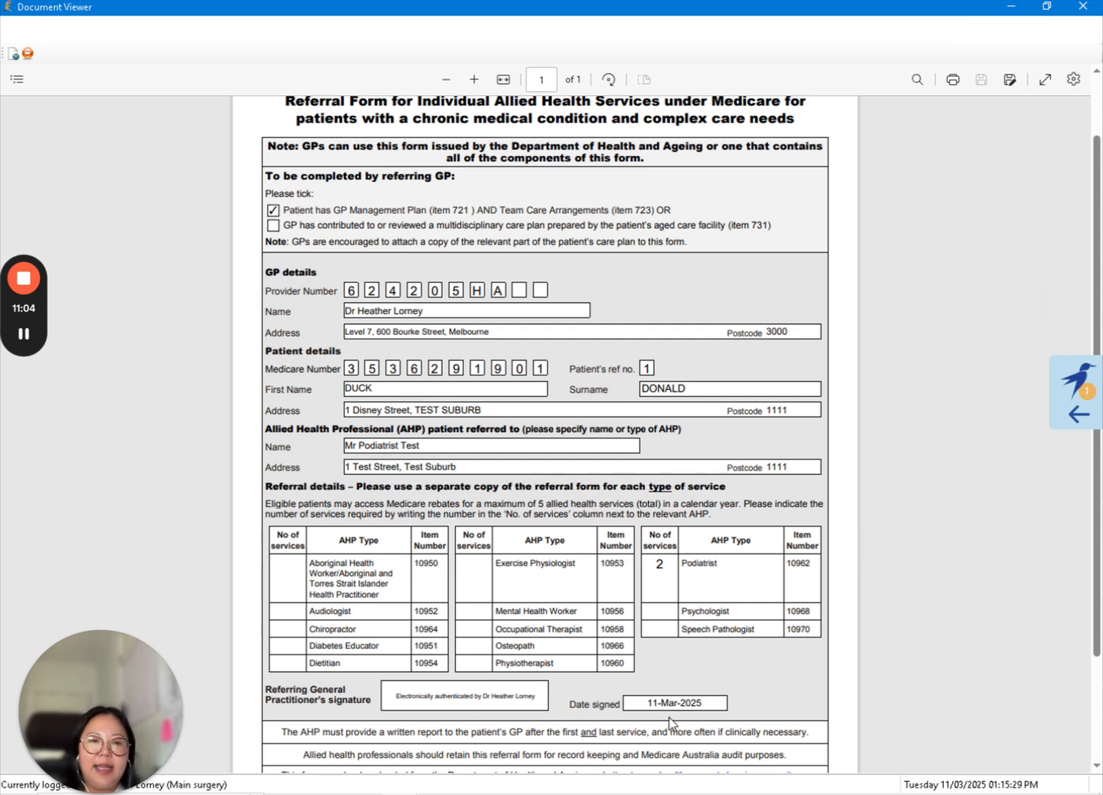
pyautogui.click(1079, 7)
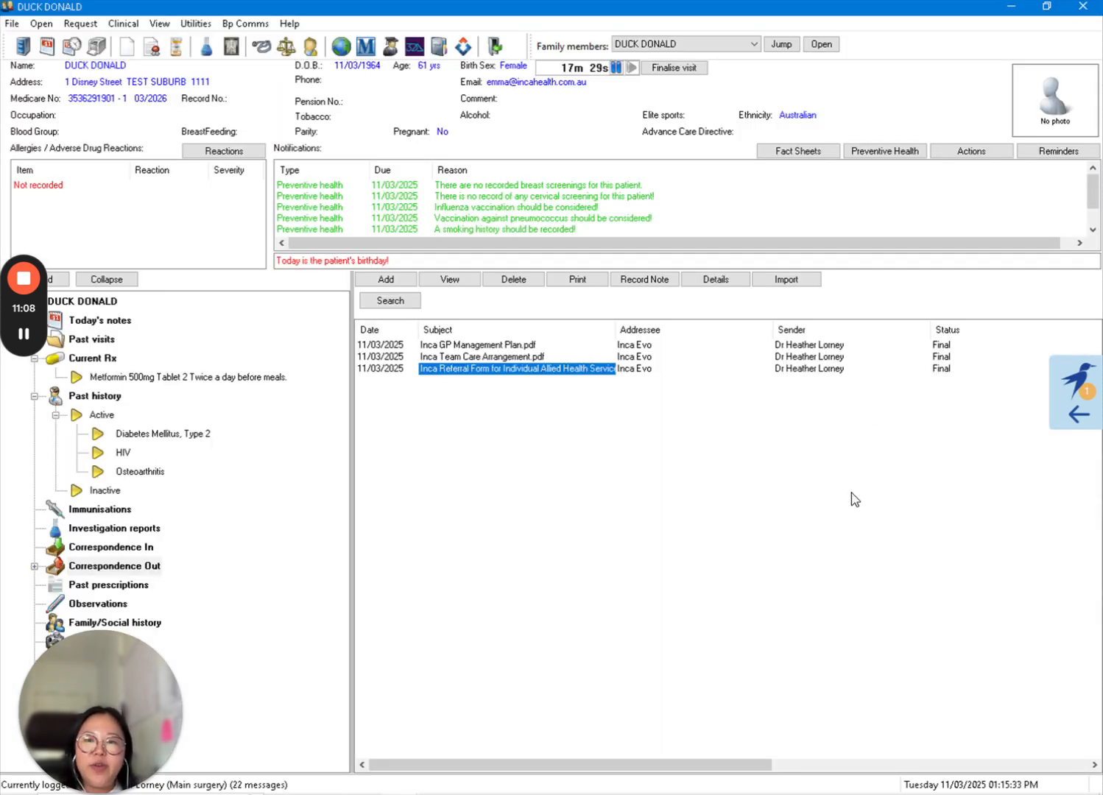